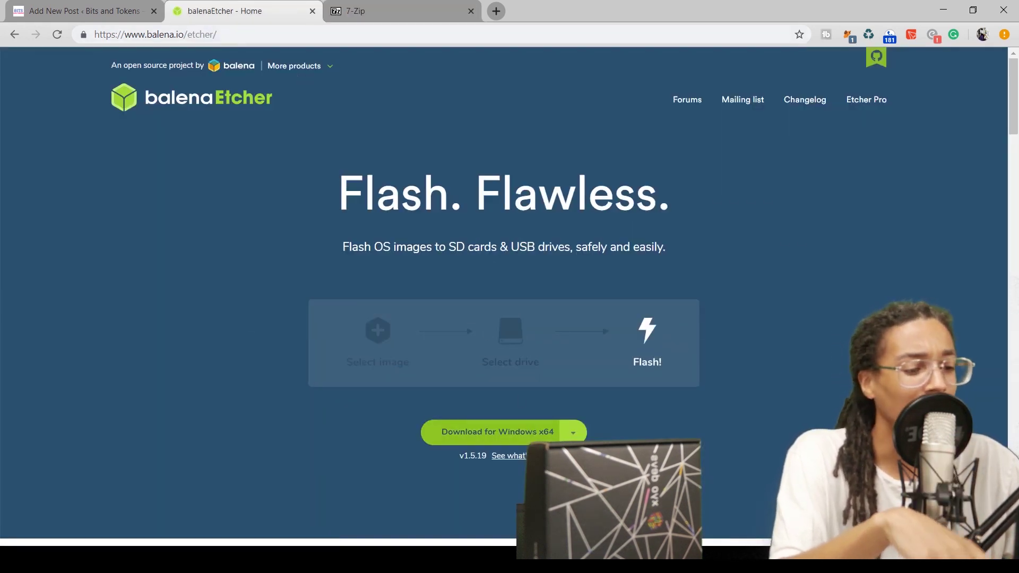
- Switch Chrome from the balenaEtcher page to the 7-zip.org tab
{"action": "left_click", "coordinate": [399, 10]}
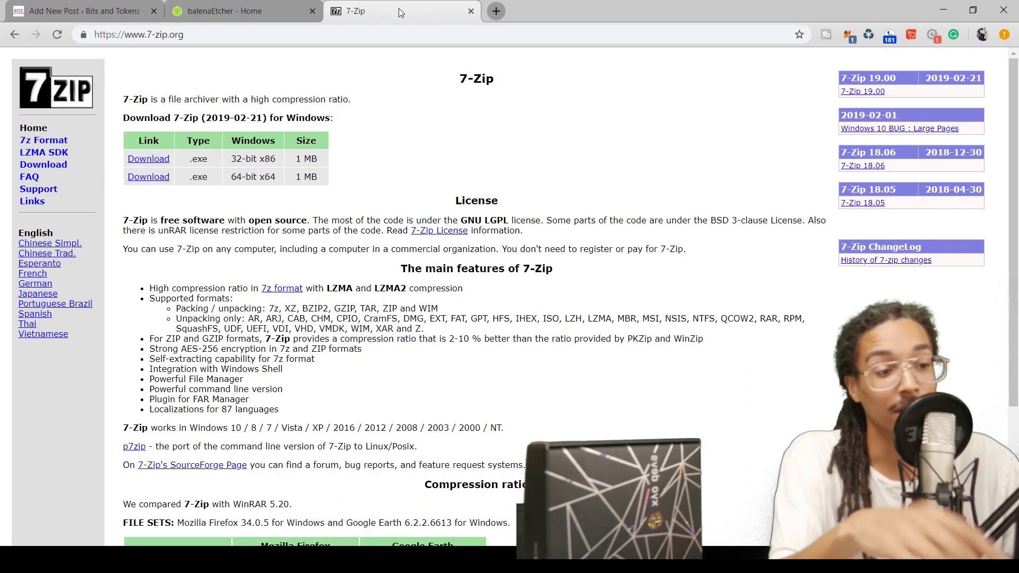
- Bring the xyo-bridge Explorer window forward and return to New Volume (X:)
{"action": "mouse_move", "coordinate": [398, 560]}
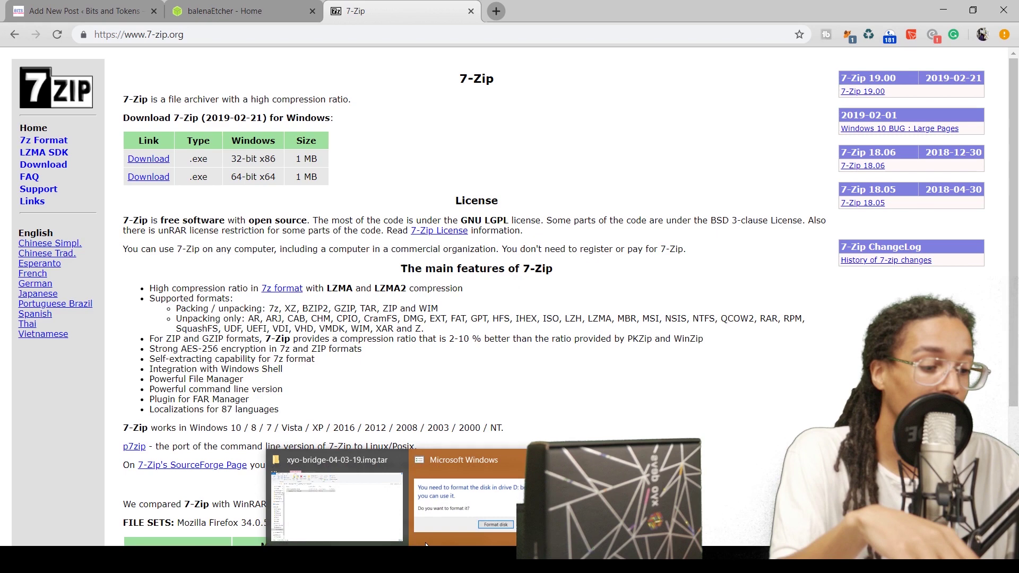
{"action": "left_click", "coordinate": [374, 501]}
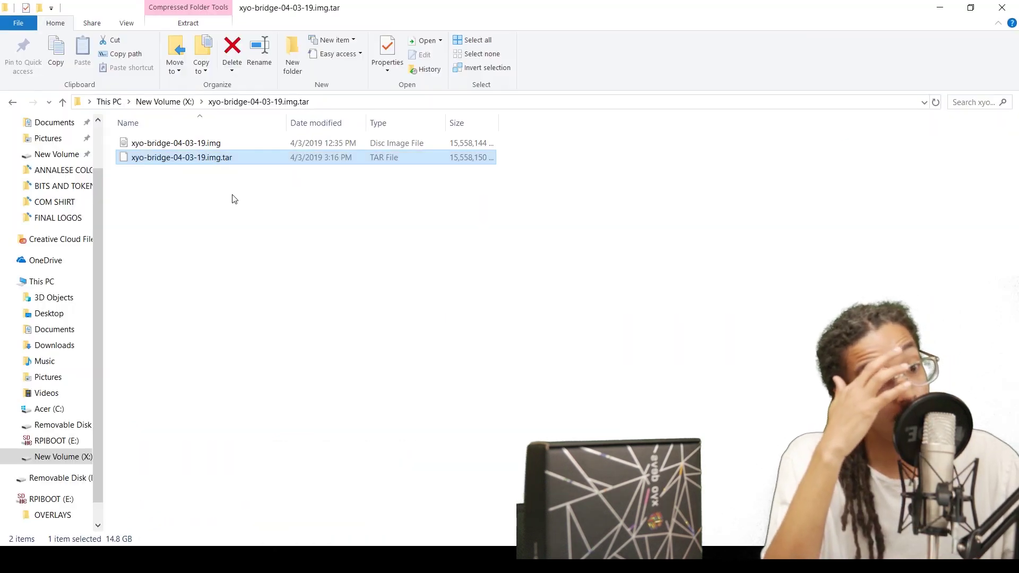
{"action": "left_click", "coordinate": [12, 101]}
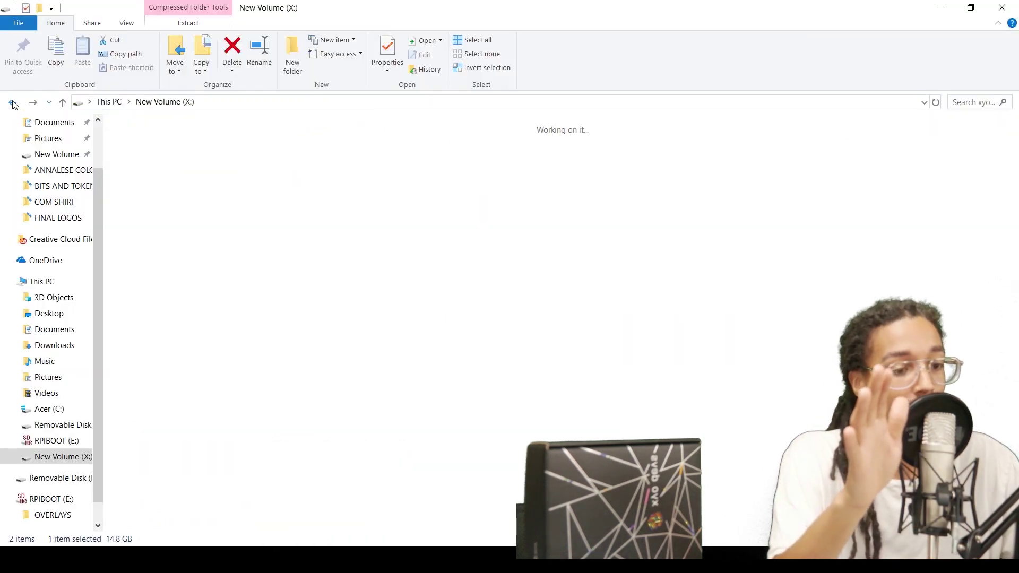
{"action": "left_click", "coordinate": [470, 198]}
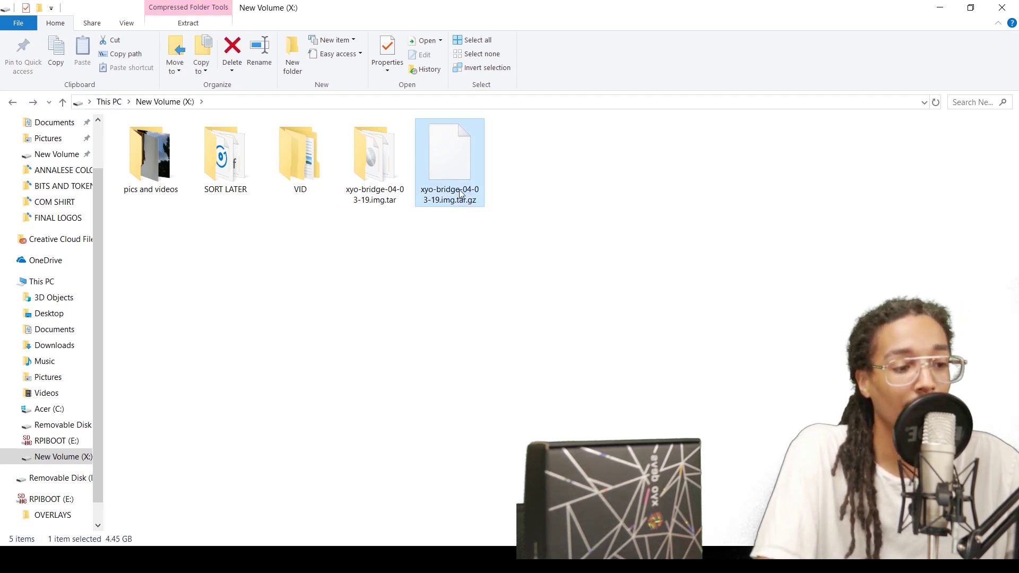
{"action": "left_click", "coordinate": [523, 203]}
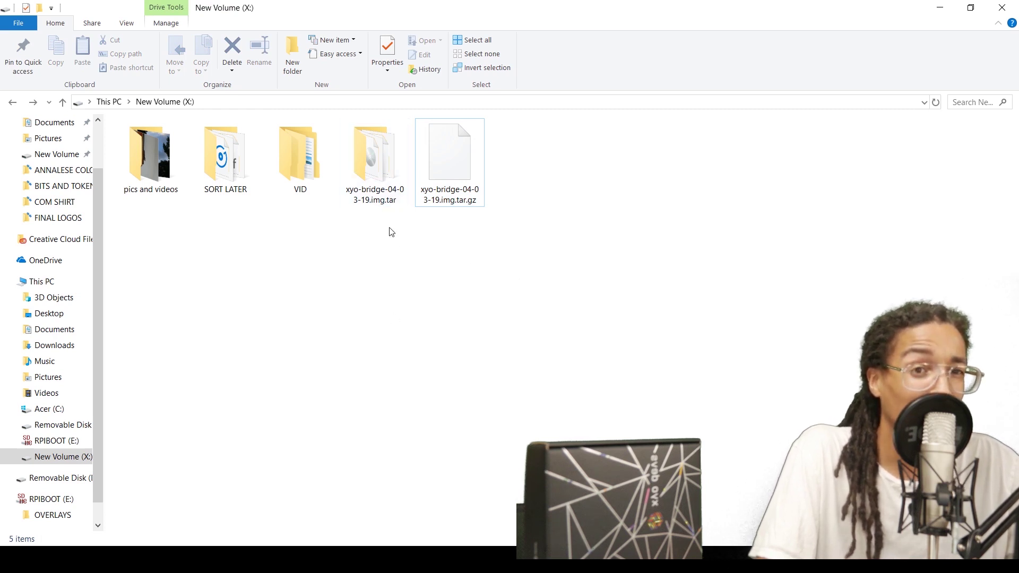
- Inspect the xyo-bridge-04-03-19.img.tar folder's files, then go back to New Volume (X:)
{"action": "double_click", "coordinate": [374, 159]}
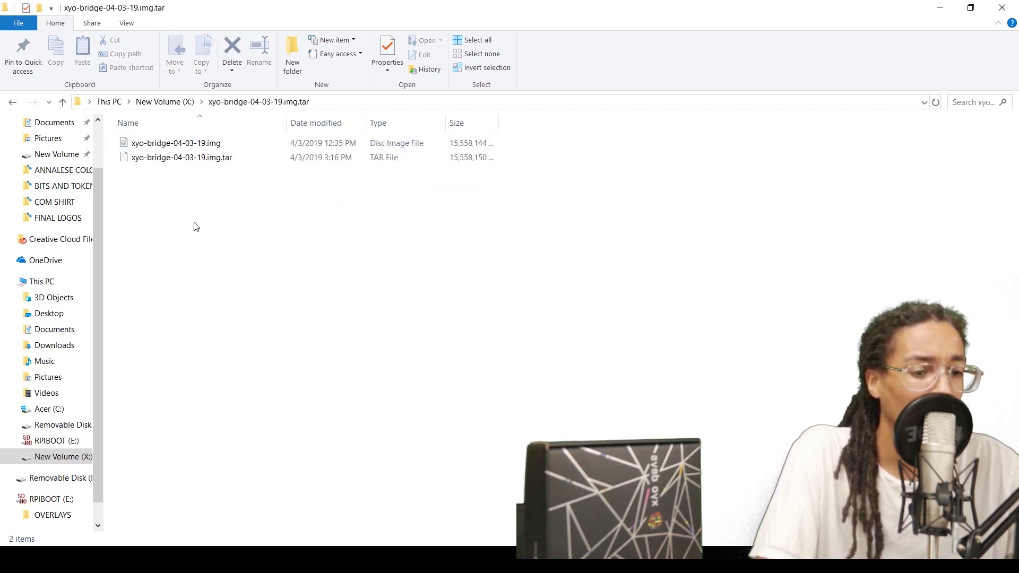
{"action": "left_click", "coordinate": [216, 159]}
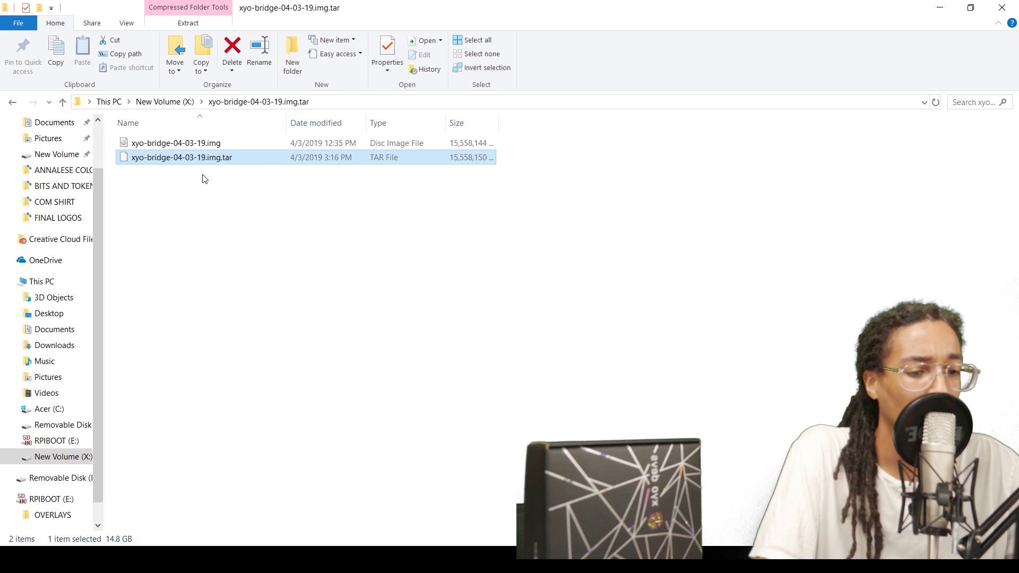
{"action": "left_click", "coordinate": [230, 173]}
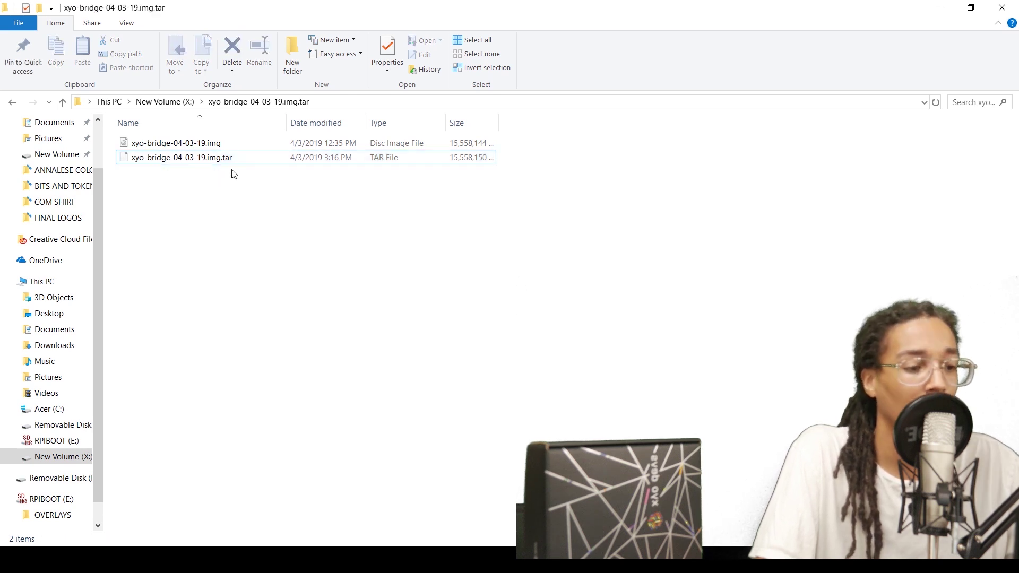
{"action": "left_click", "coordinate": [221, 157]}
{"action": "left_click", "coordinate": [207, 142]}
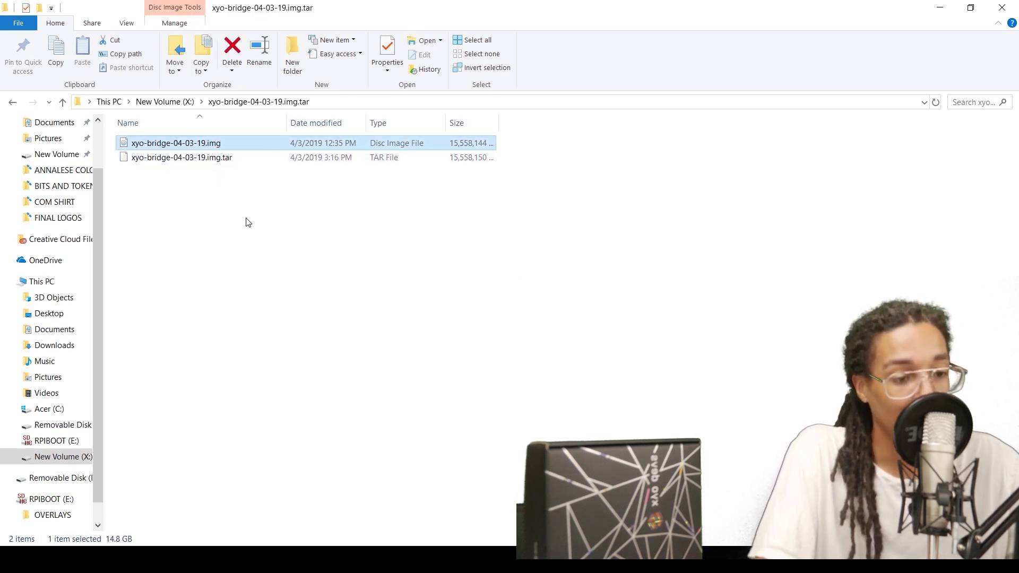
{"action": "left_click", "coordinate": [13, 108]}
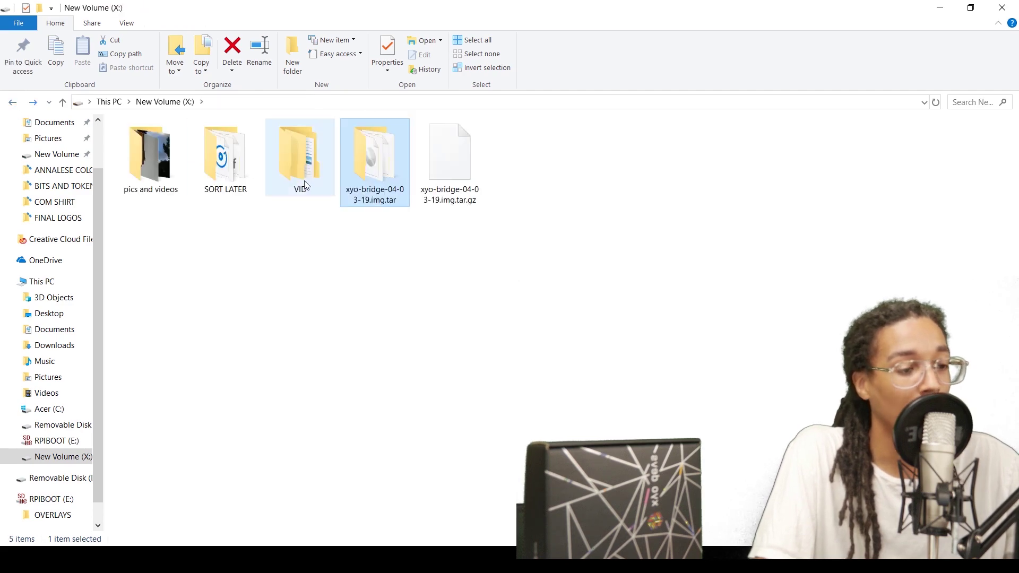
- Browse the .img.tar.gz archive's 7-Zip extraction options twice without extracting anything
{"action": "left_click", "coordinate": [460, 179]}
{"action": "right_click", "coordinate": [462, 182]}
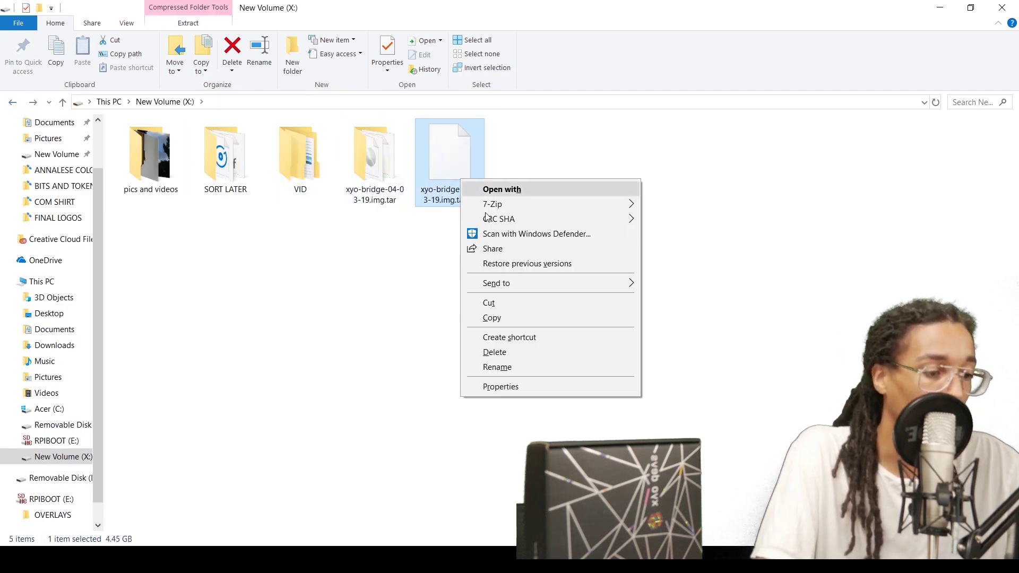
{"action": "mouse_move", "coordinate": [519, 206]}
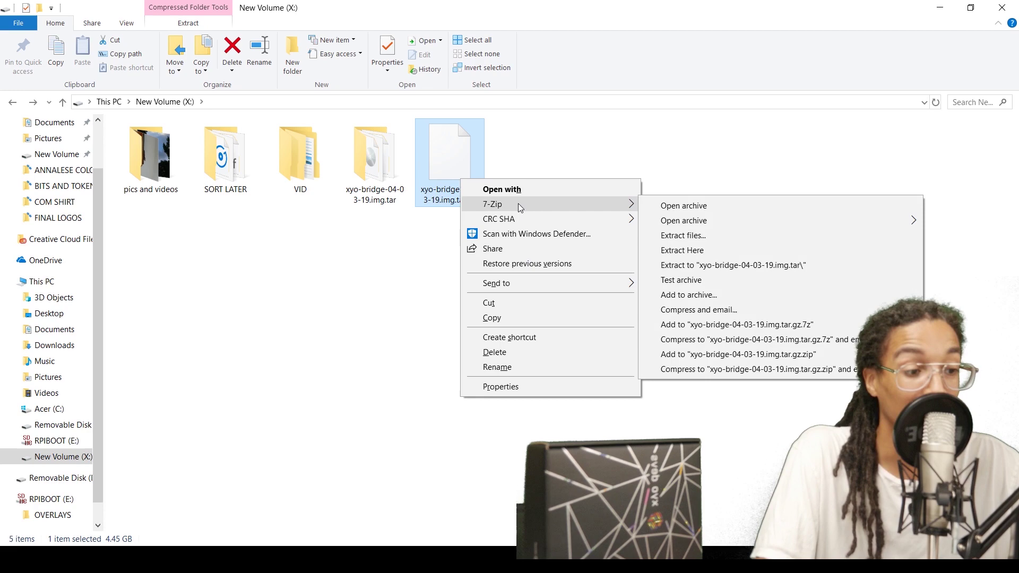
{"action": "left_click", "coordinate": [364, 271]}
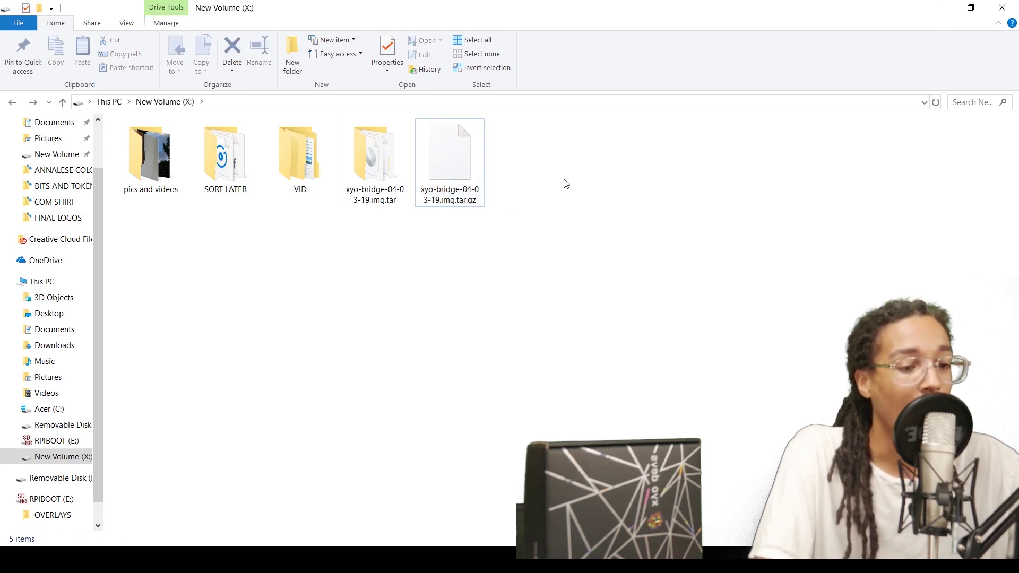
{"action": "left_click", "coordinate": [446, 171]}
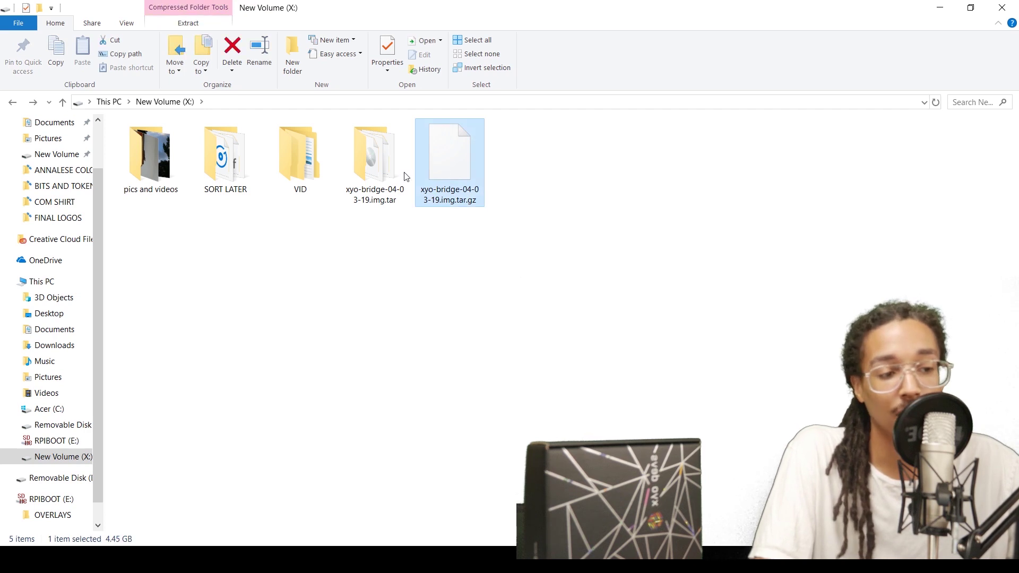
{"action": "right_click", "coordinate": [450, 194]}
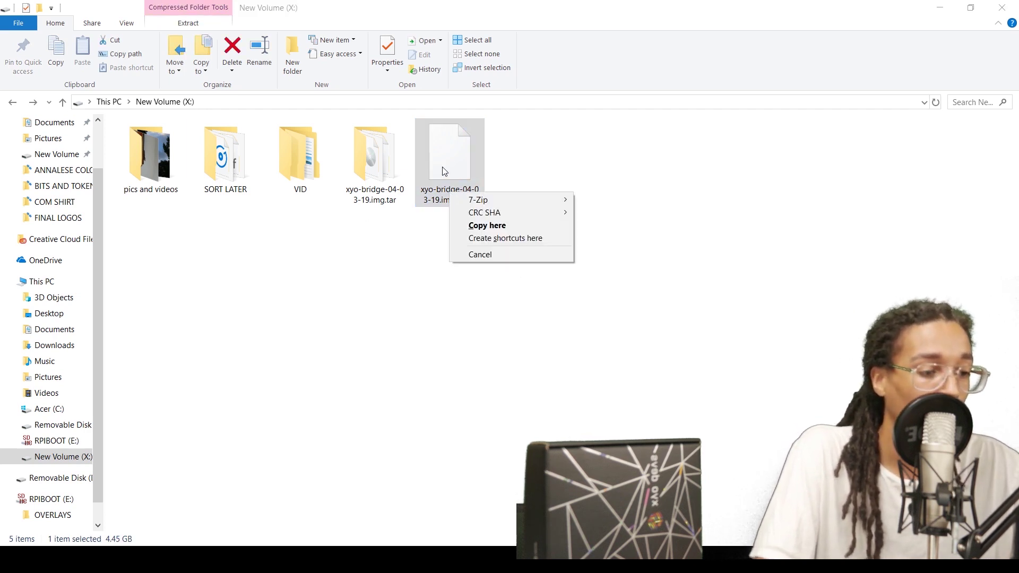
{"action": "mouse_move", "coordinate": [499, 202]}
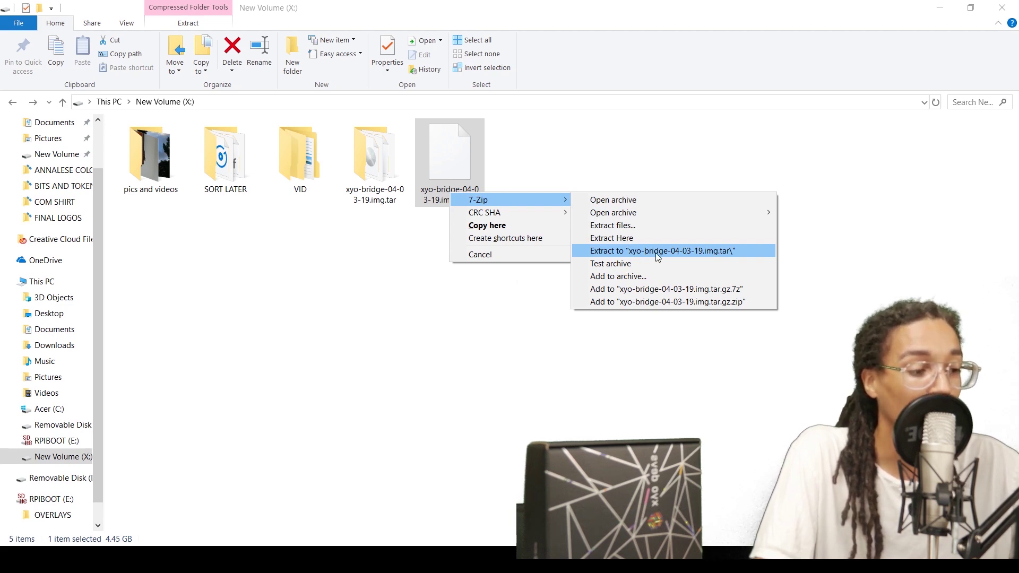
{"action": "left_click", "coordinate": [666, 108]}
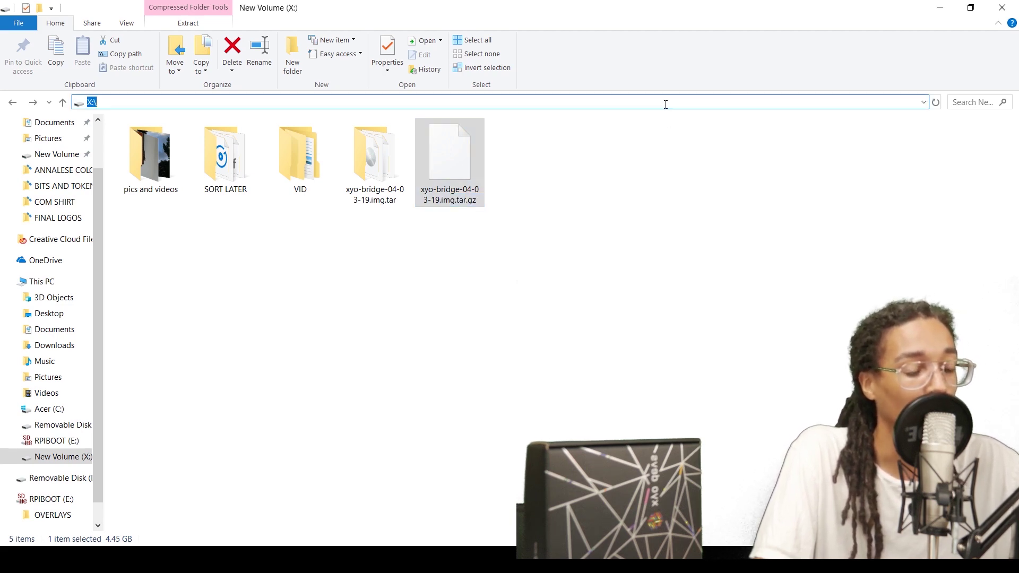
- Open the xyo-bridge-04-03-19.img.tar folder and select the xyo-bridge-04-03-19.img disc image
{"action": "double_click", "coordinate": [378, 178]}
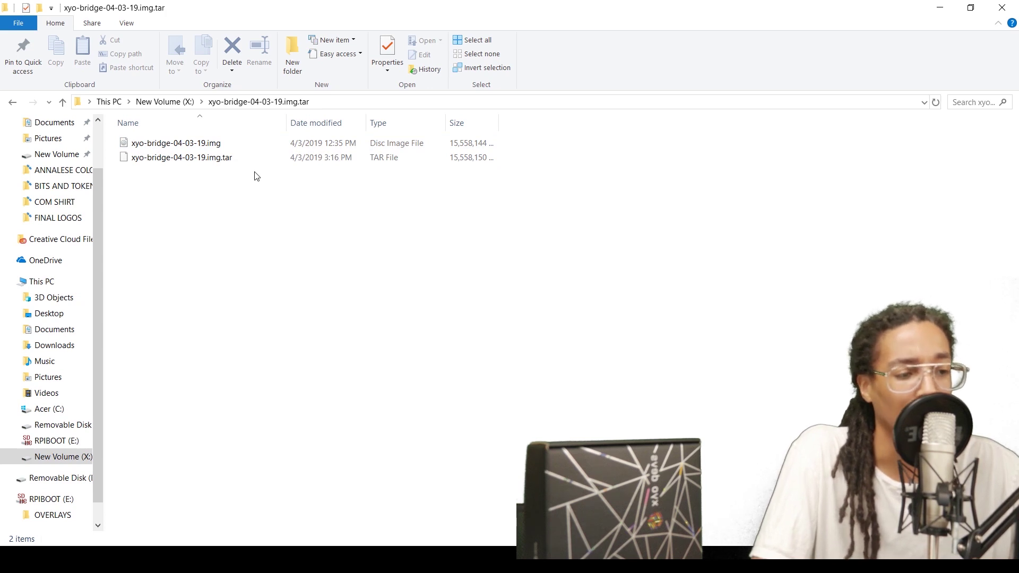
{"action": "left_click", "coordinate": [221, 165]}
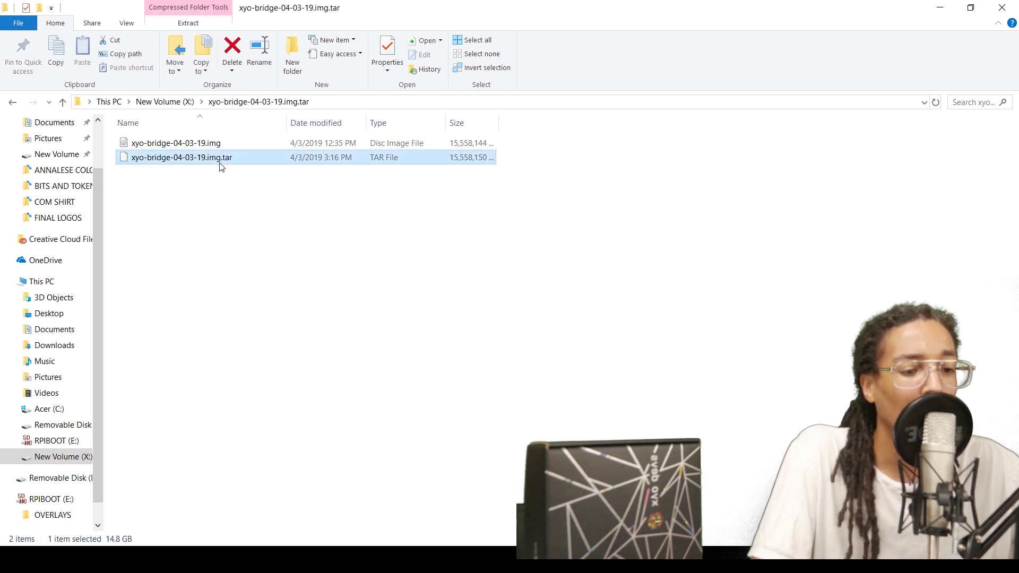
{"action": "left_click", "coordinate": [196, 191]}
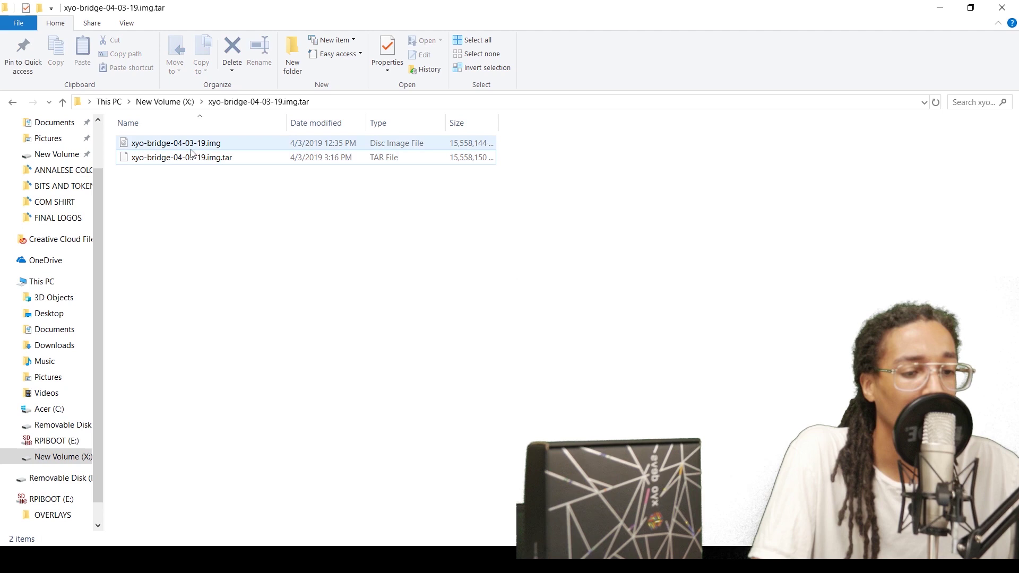
{"action": "left_click", "coordinate": [242, 163]}
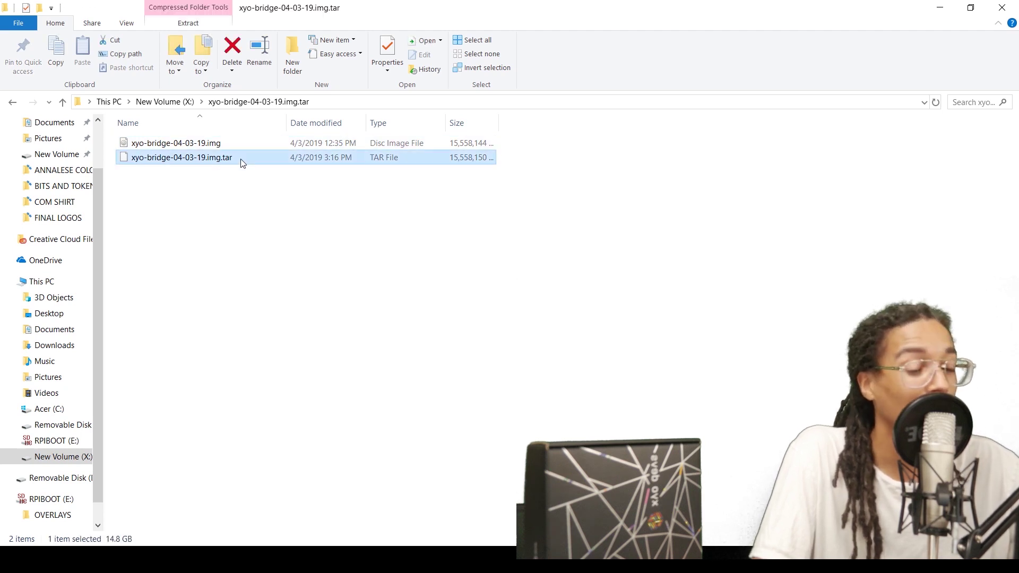
{"action": "right_click", "coordinate": [221, 159]}
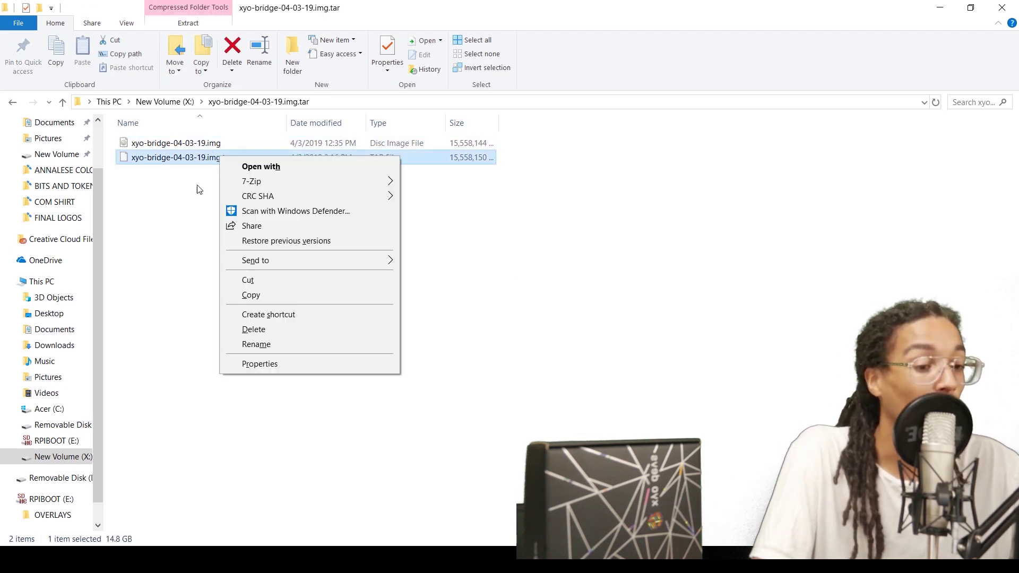
{"action": "mouse_move", "coordinate": [293, 183]}
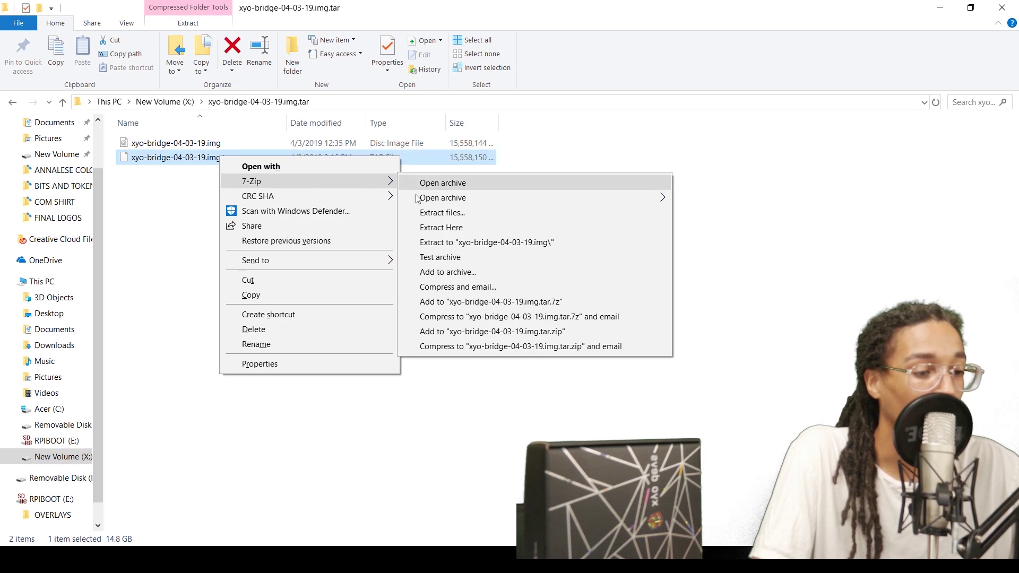
{"action": "left_click", "coordinate": [139, 225]}
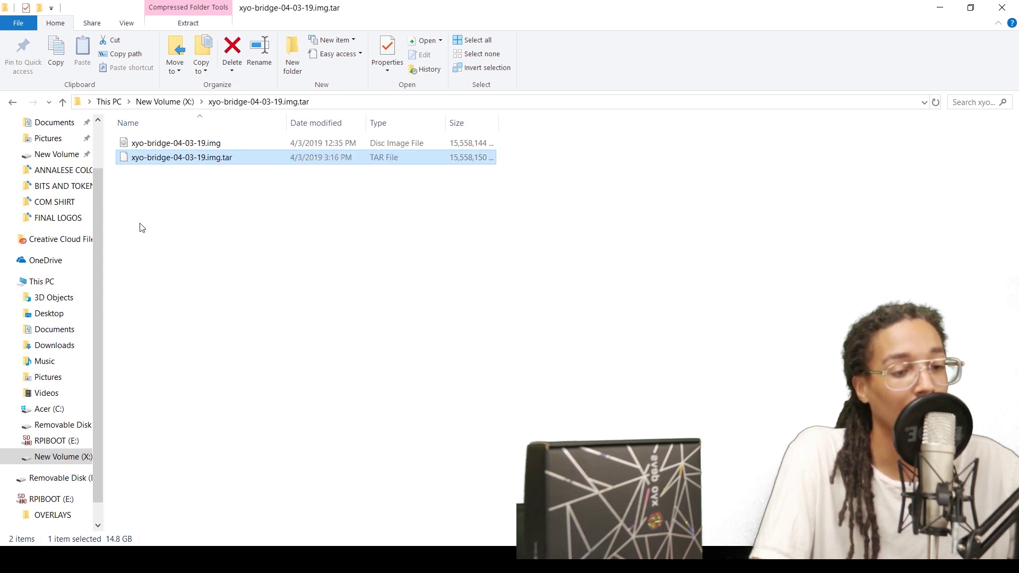
{"action": "left_click", "coordinate": [191, 149]}
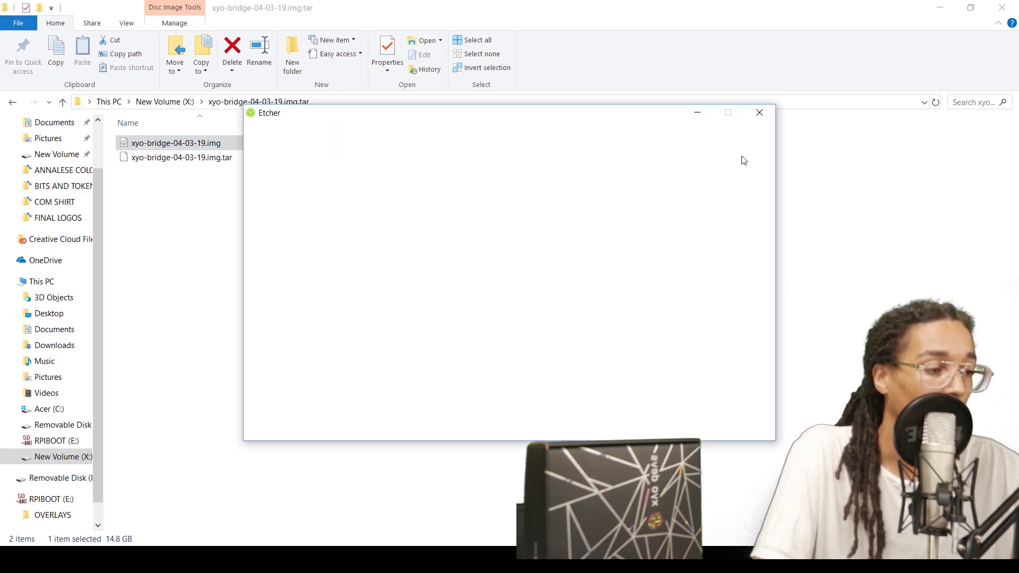
- Close the blank Etcher window and launch balenaEtcher by searching 'bal' in Start
{"action": "left_click", "coordinate": [758, 118]}
{"action": "key", "text": "super"}
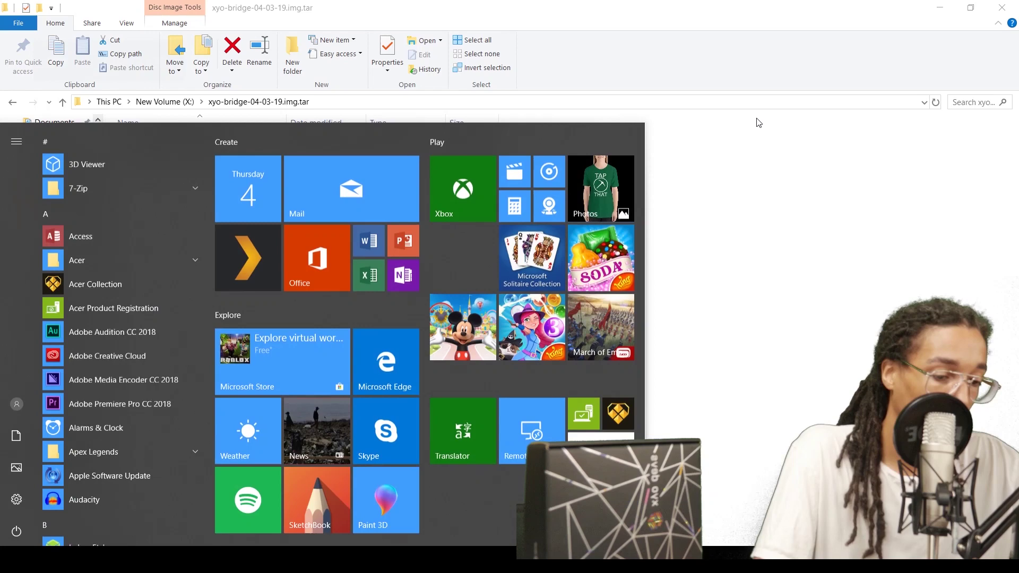
{"action": "type", "text": "bal"}
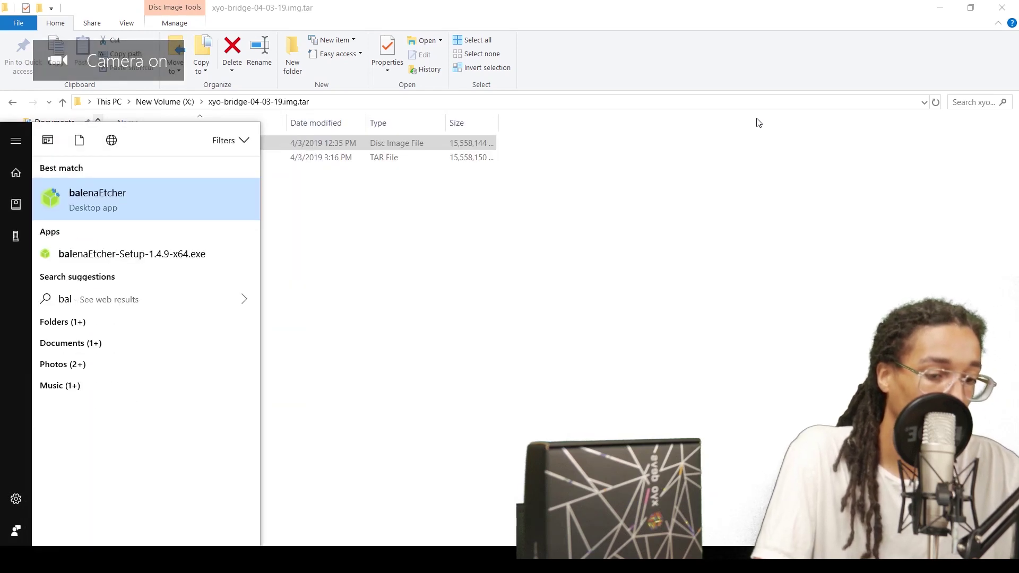
{"action": "left_click", "coordinate": [202, 208]}
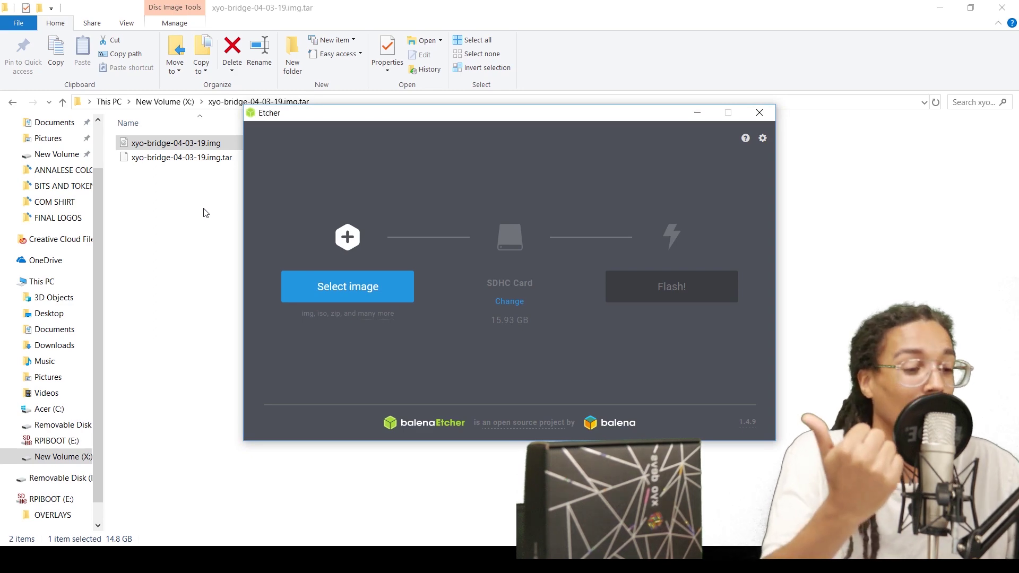
- Load X:\xyo-bridge-04-03-19.img.tar\xyo-bridge-04-03-19.img as Etcher's source image
{"action": "left_click", "coordinate": [382, 289]}
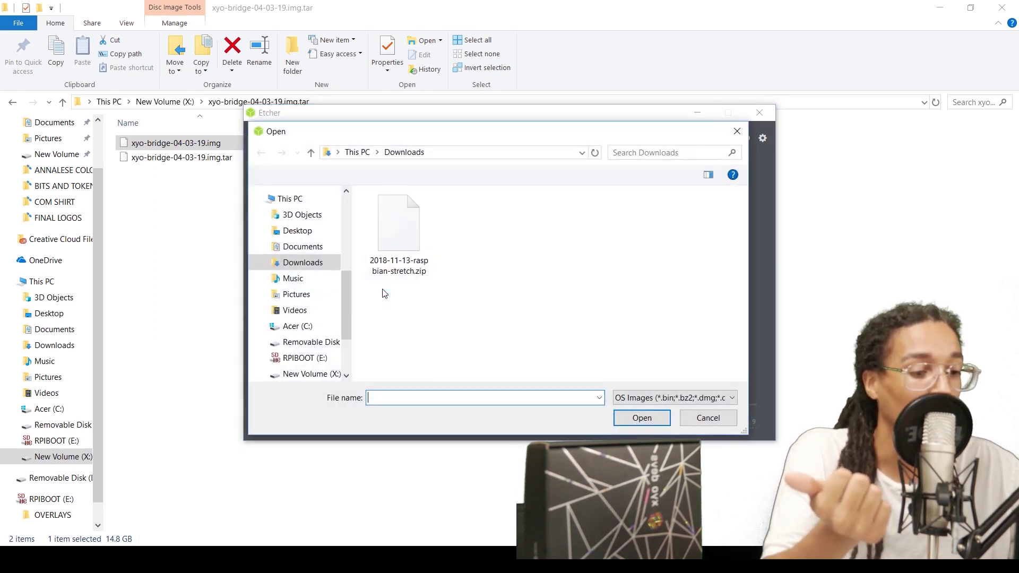
{"action": "scroll", "coordinate": [314, 329], "scroll_direction": "down", "scroll_amount": 1}
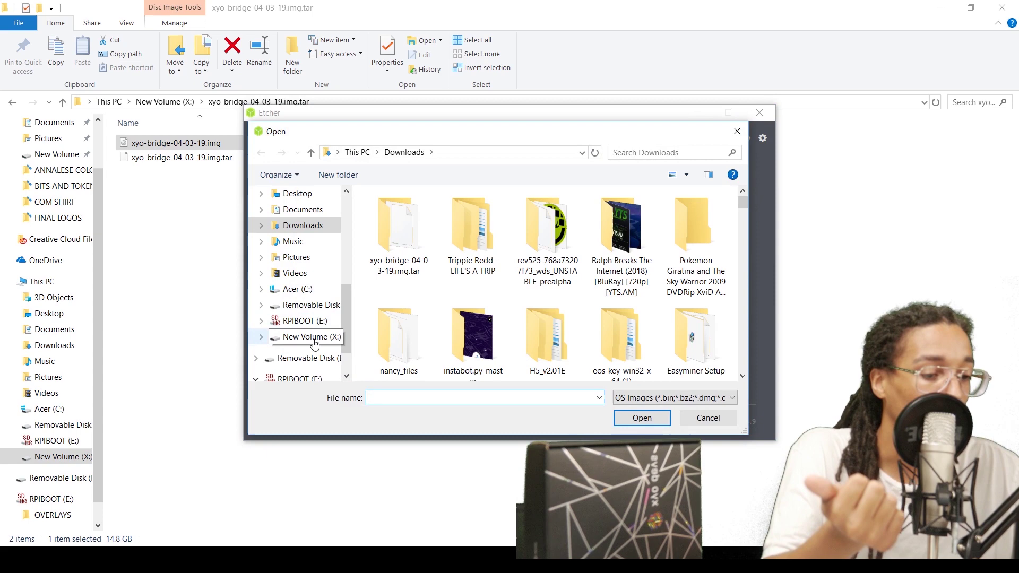
{"action": "left_click", "coordinate": [314, 339]}
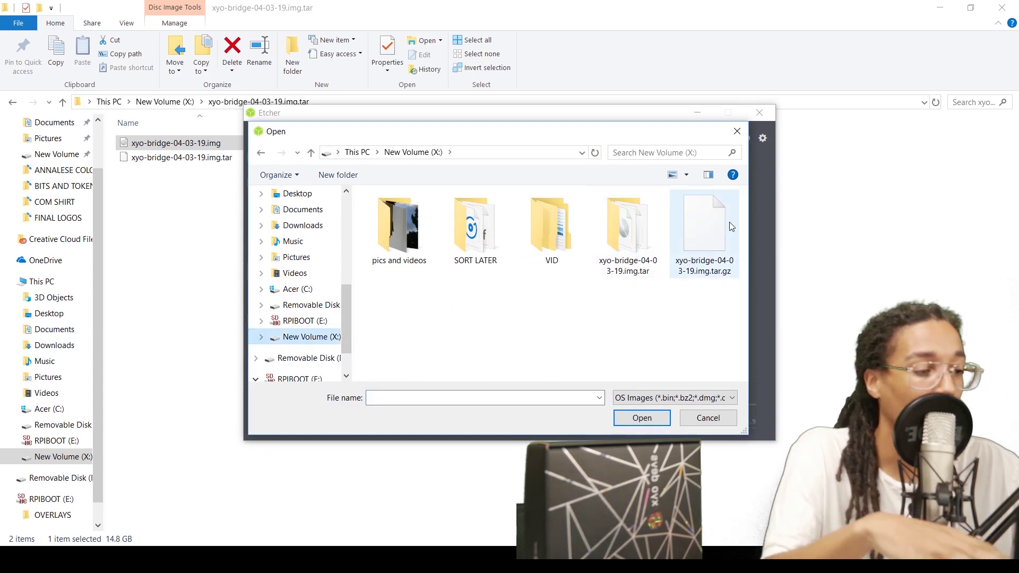
{"action": "double_click", "coordinate": [628, 228]}
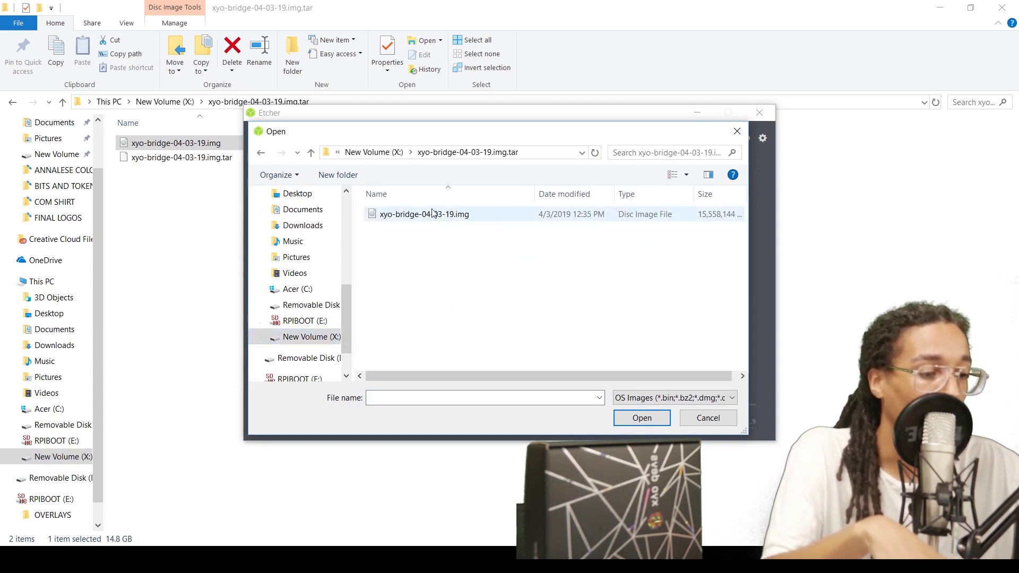
{"action": "left_click", "coordinate": [432, 212]}
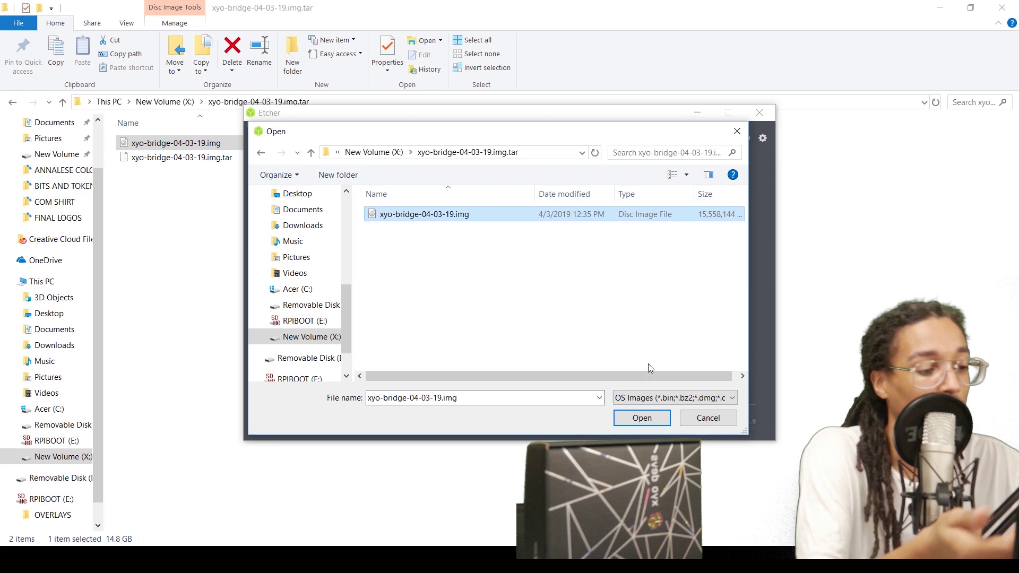
{"action": "left_click", "coordinate": [654, 424]}
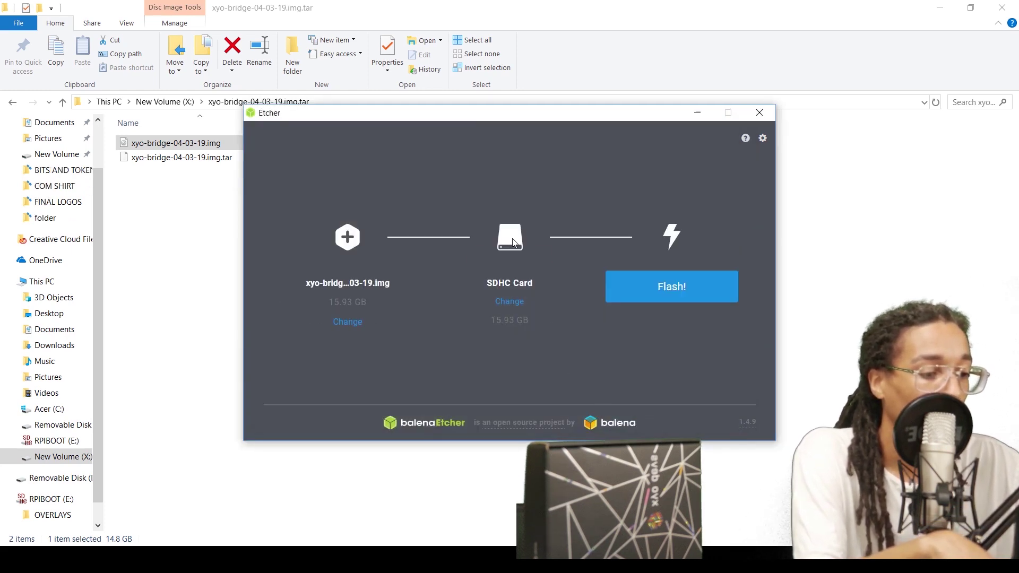
- Keep the 15.93 GB SDHC Card as the target and start flashing
{"action": "left_click", "coordinate": [509, 303]}
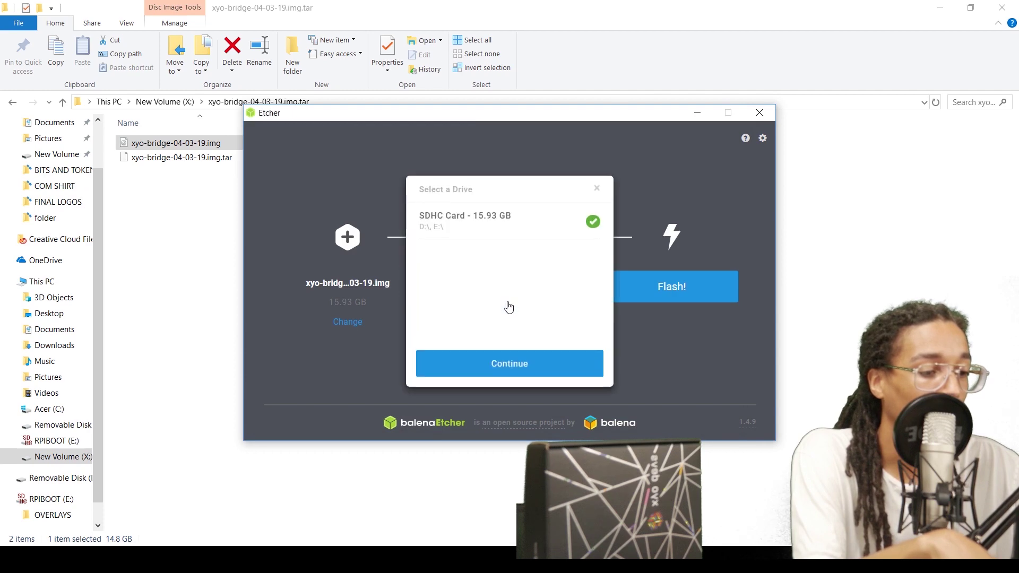
{"action": "left_click", "coordinate": [483, 236]}
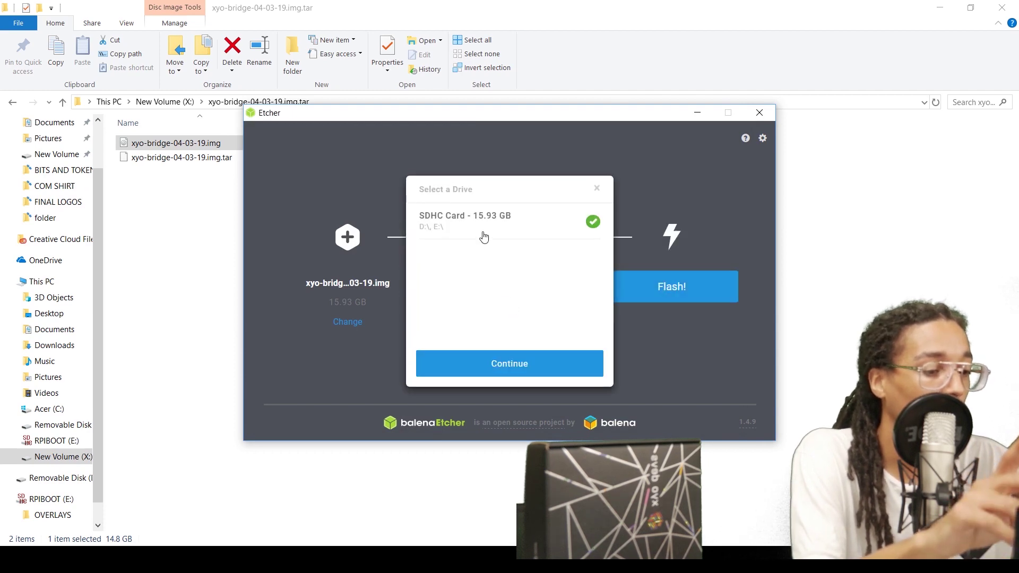
{"action": "left_click", "coordinate": [517, 375]}
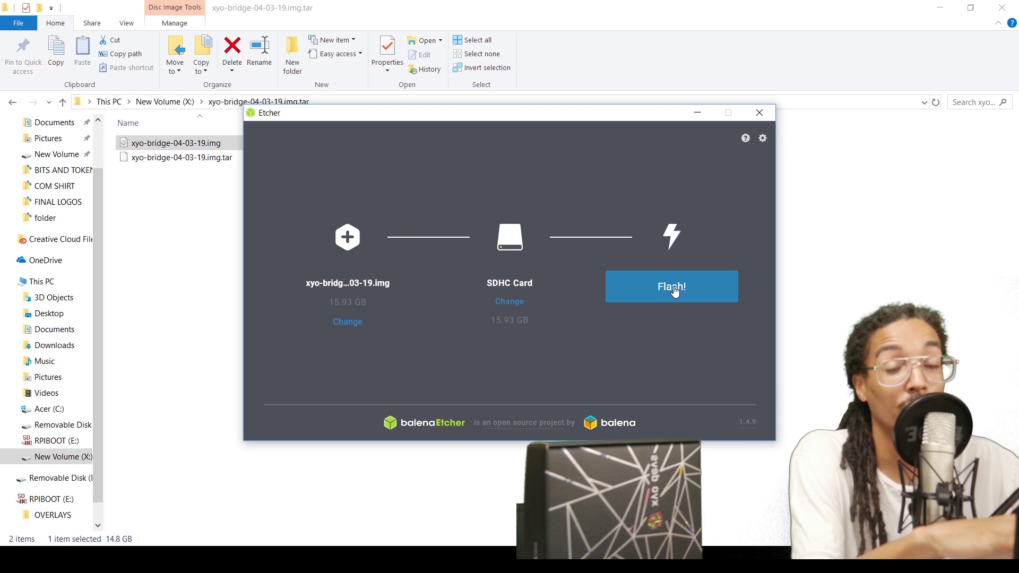
{"action": "left_click", "coordinate": [673, 289]}
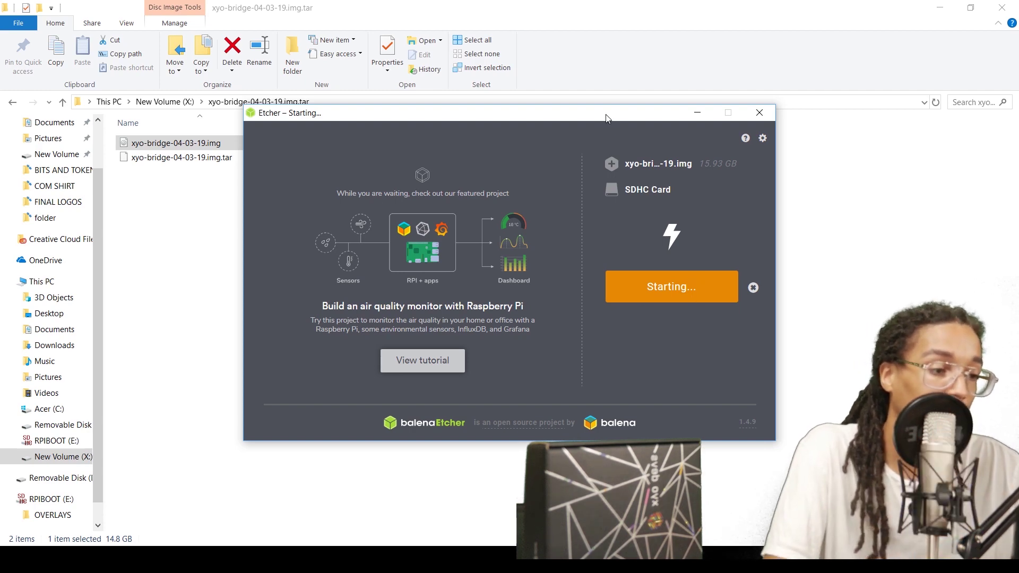
- Drag the Etcher window aside while the SD card is being flashed
{"action": "left_click_drag", "start_coordinate": [607, 118], "coordinate": [504, 86]}
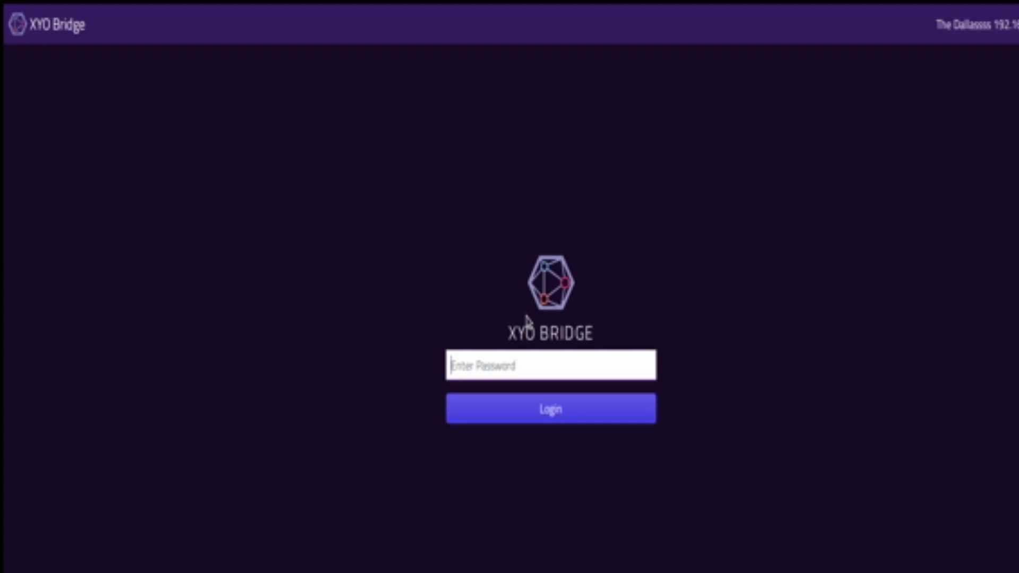
- Enter the bridge password from the saved suggestions and submit to log in
{"action": "key", "text": "Down"}
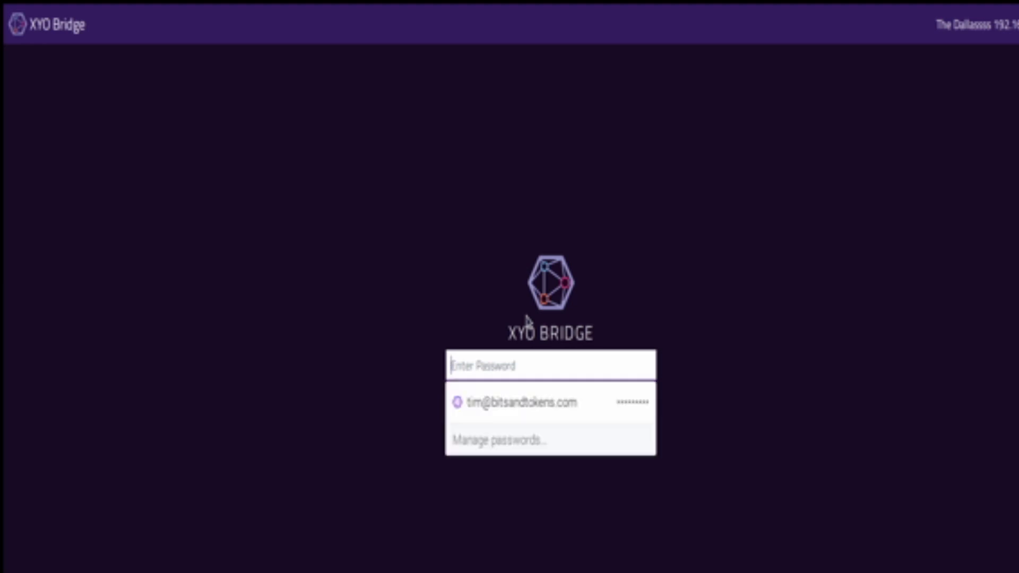
{"action": "key", "text": "Up"}
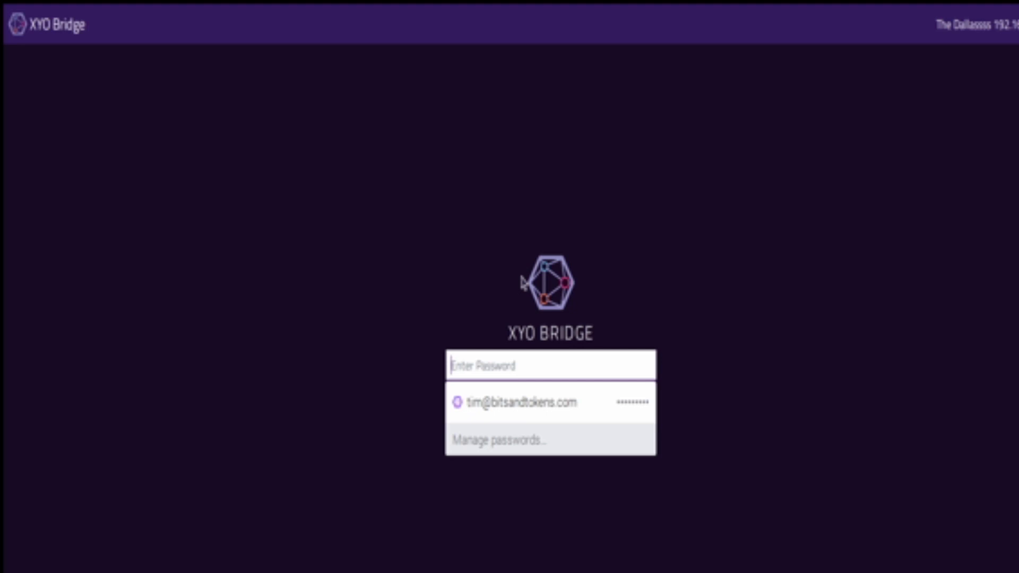
{"action": "type", "text": "****"}
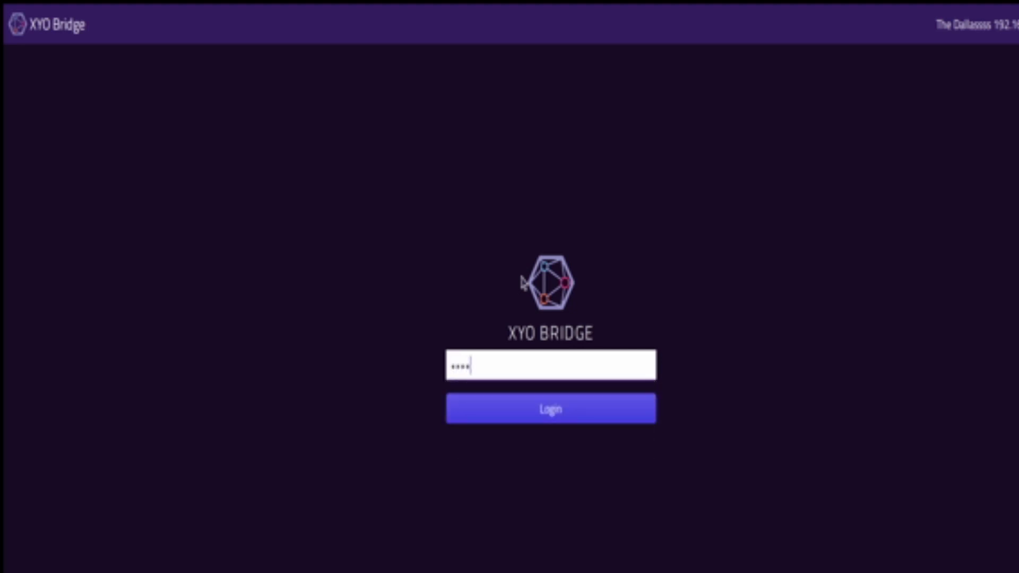
{"action": "key", "text": "Return"}
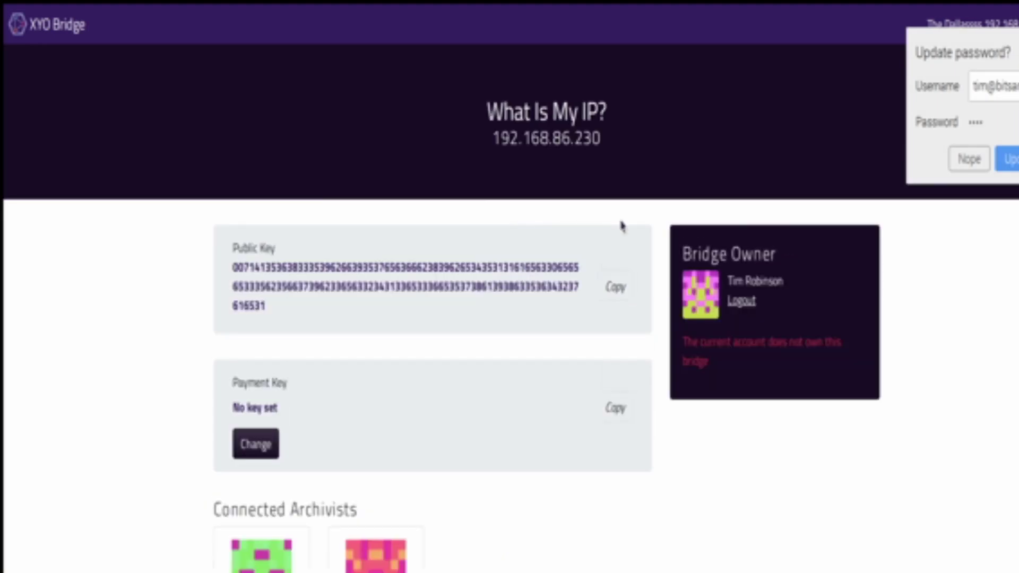
- Decline the password update prompt and scroll the dashboard to review the connected archivists
{"action": "left_click", "coordinate": [962, 168]}
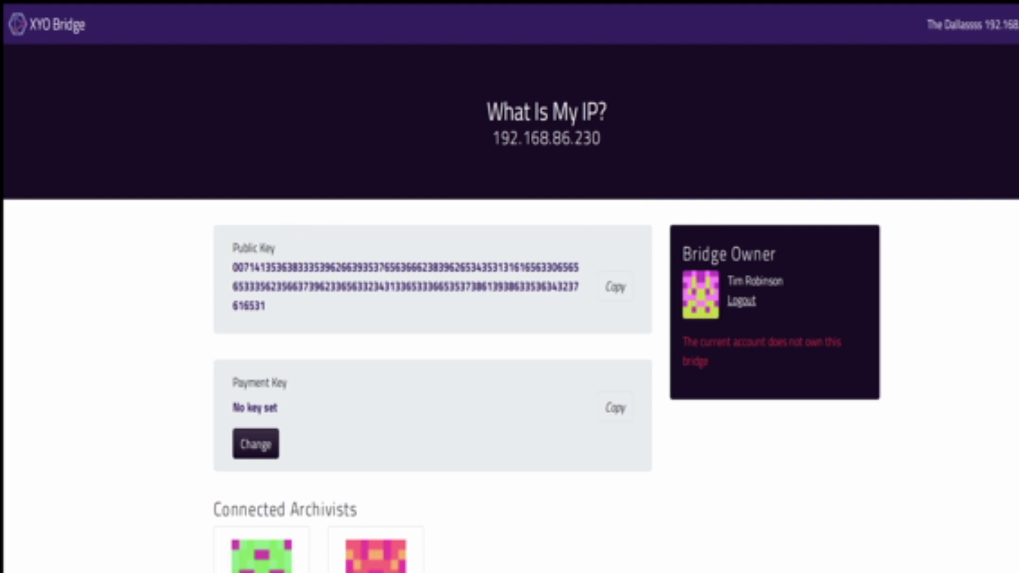
{"action": "scroll", "coordinate": [254, 529], "scroll_direction": "down", "scroll_amount": 4}
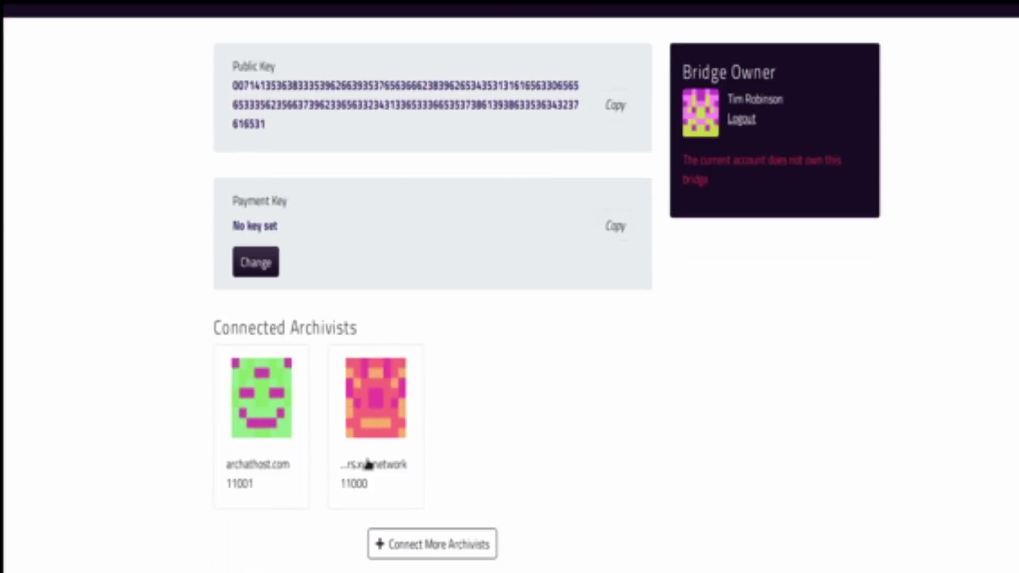
{"action": "scroll", "coordinate": [420, 462], "scroll_direction": "up", "scroll_amount": 4}
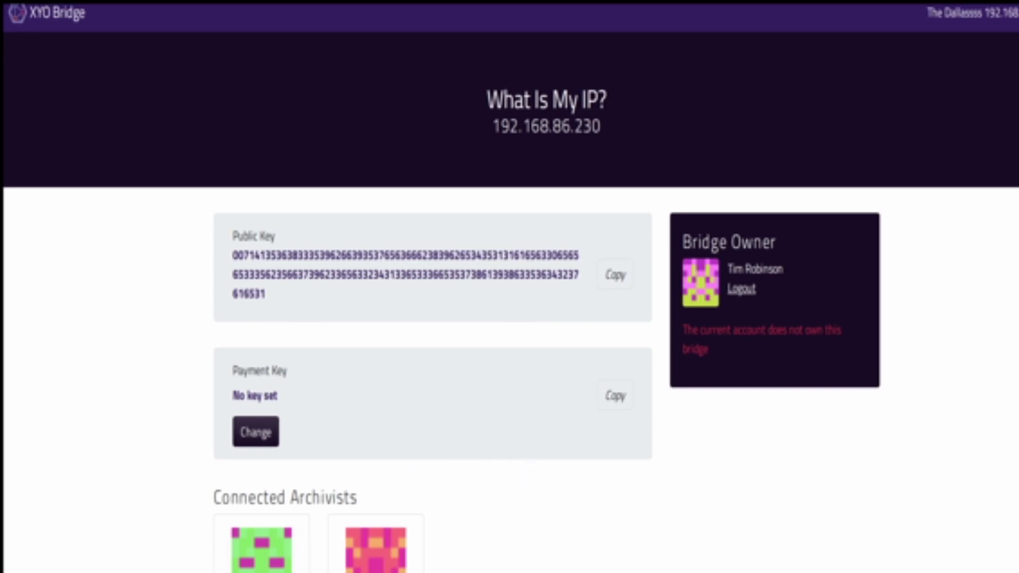
{"action": "scroll", "coordinate": [364, 533], "scroll_direction": "down", "scroll_amount": 3}
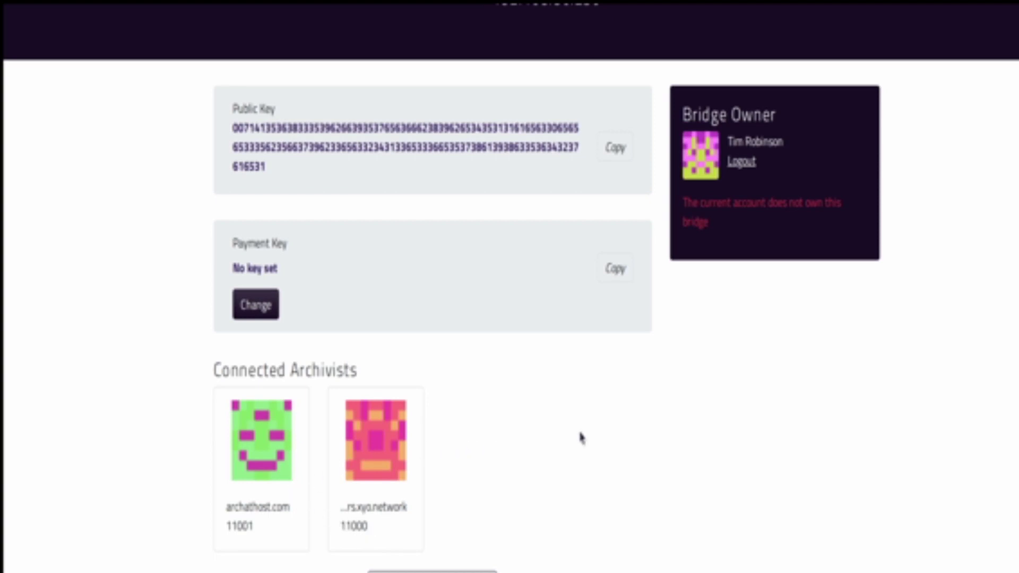
{"action": "scroll", "coordinate": [583, 437], "scroll_direction": "up", "scroll_amount": 3}
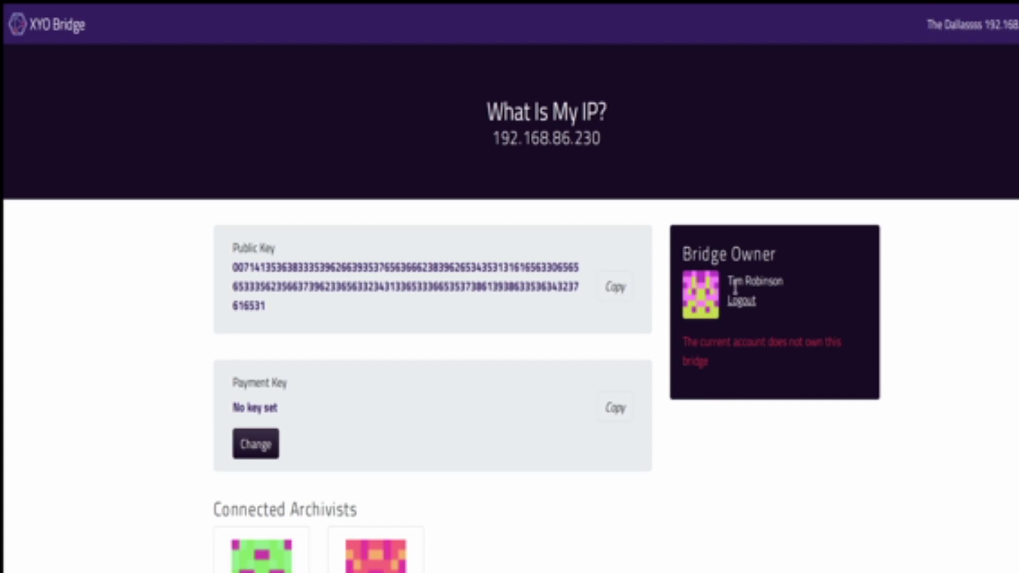
{"action": "scroll", "coordinate": [862, 349], "scroll_direction": "down", "scroll_amount": 2}
{"action": "scroll", "coordinate": [861, 349], "scroll_direction": "up", "scroll_amount": 2}
{"action": "left_click_drag", "start_coordinate": [727, 360], "coordinate": [684, 337]}
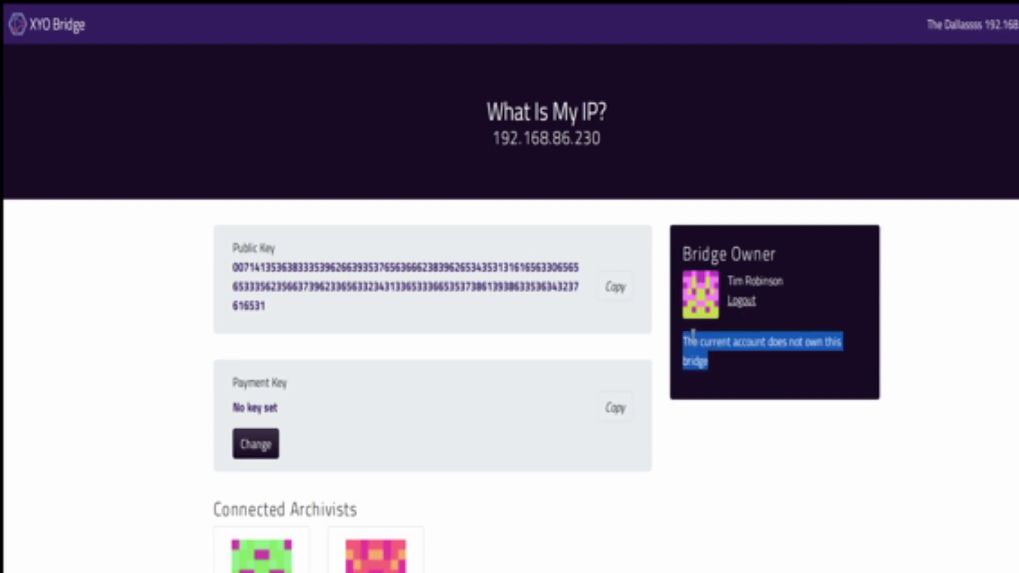
{"action": "left_click", "coordinate": [834, 423]}
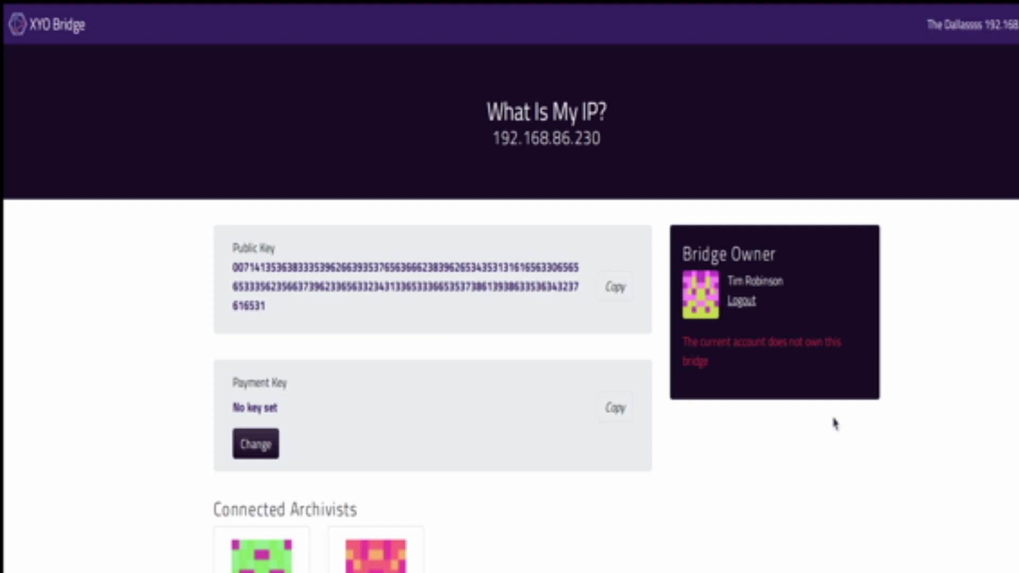
{"action": "scroll", "coordinate": [746, 372], "scroll_direction": "down", "scroll_amount": 3}
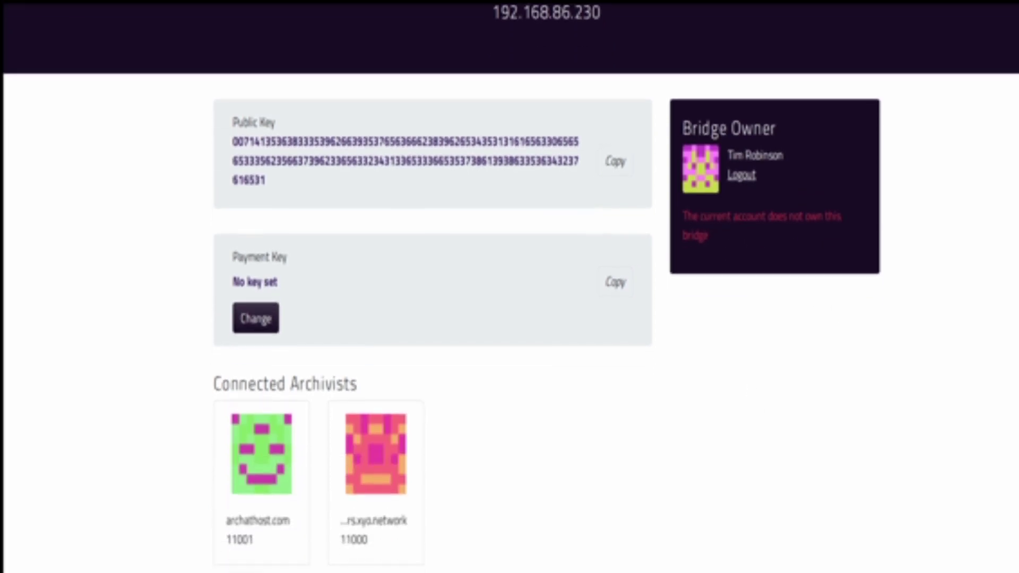
{"action": "scroll", "coordinate": [758, 417], "scroll_direction": "up", "scroll_amount": 4}
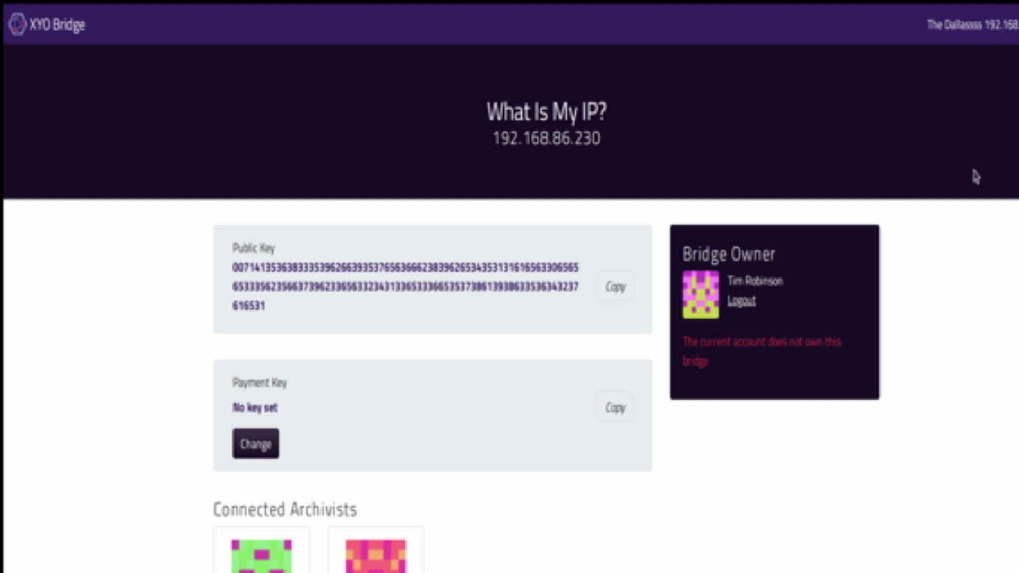
{"action": "scroll", "coordinate": [976, 177], "scroll_direction": "down", "scroll_amount": 3}
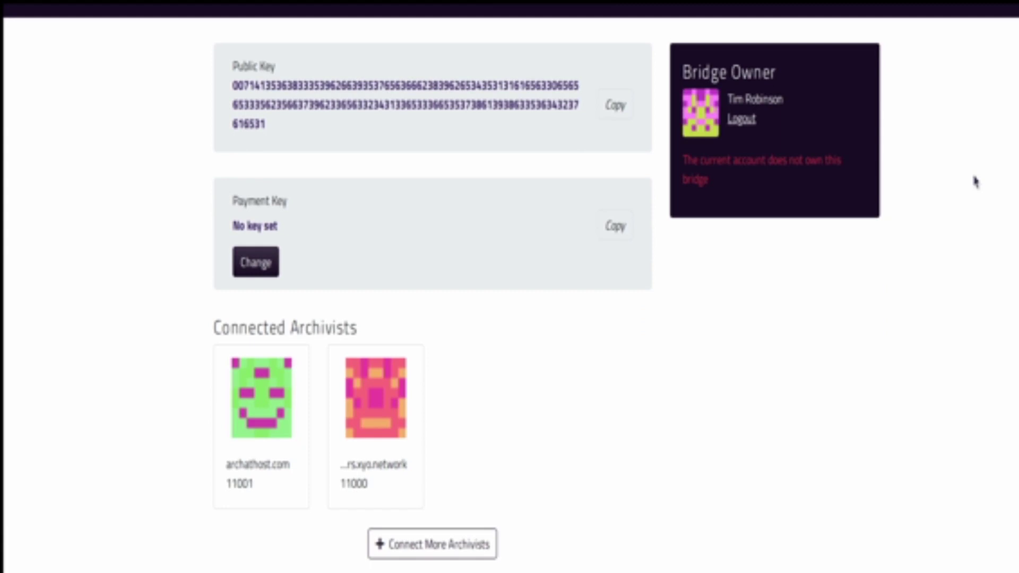
{"action": "scroll", "coordinate": [975, 181], "scroll_direction": "up", "scroll_amount": 3}
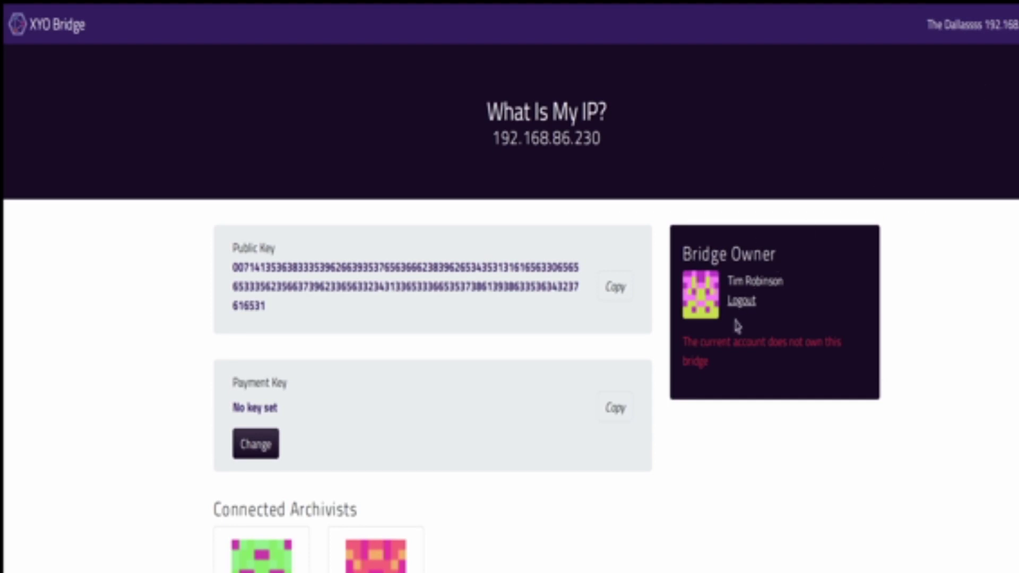
{"action": "scroll", "coordinate": [737, 326], "scroll_direction": "down", "scroll_amount": 3}
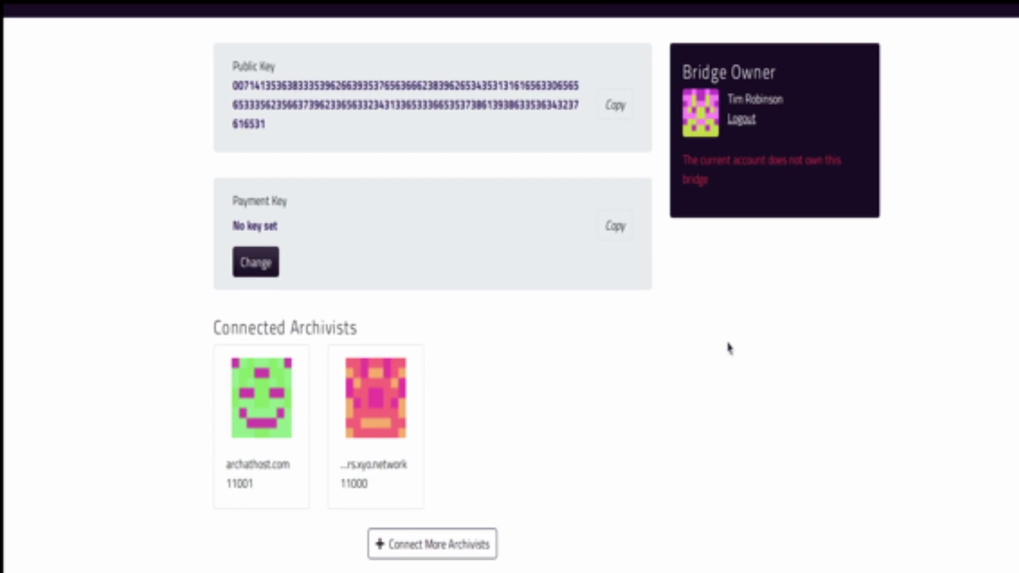
{"action": "scroll", "coordinate": [729, 348], "scroll_direction": "up", "scroll_amount": 3}
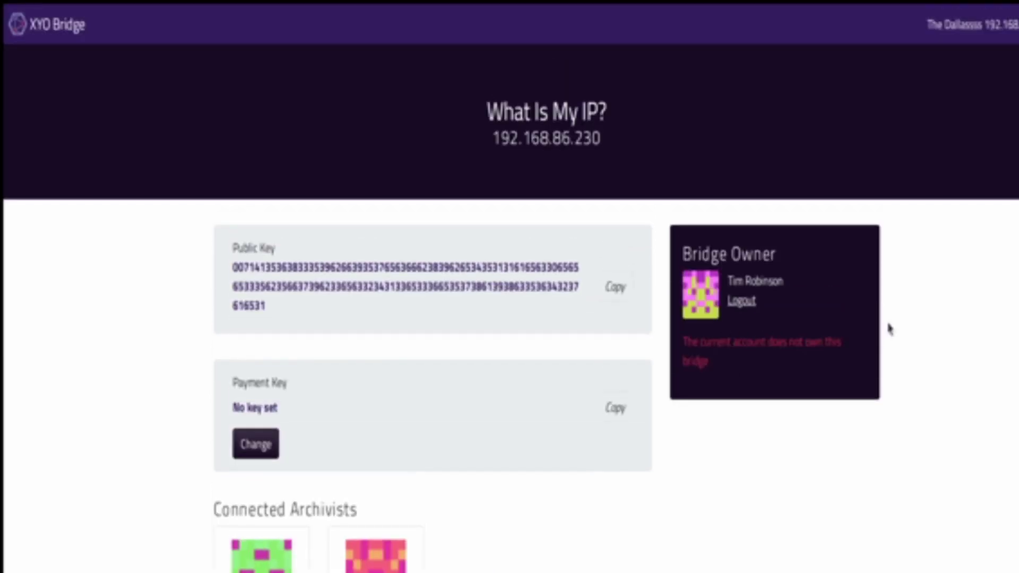